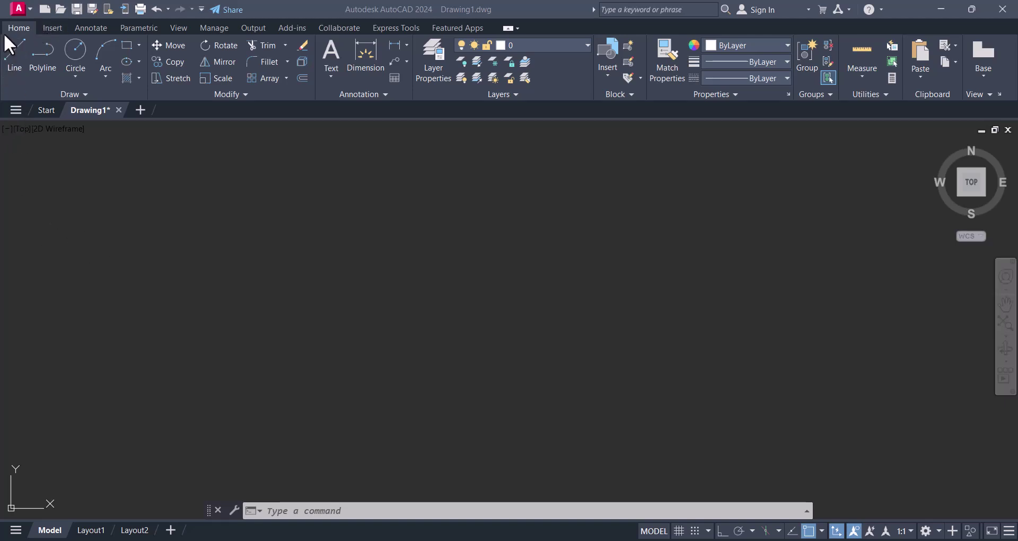
With Ortho on, draw a 100-unit line downward, then a 100-unit line to the right.
left_click(105, 76)
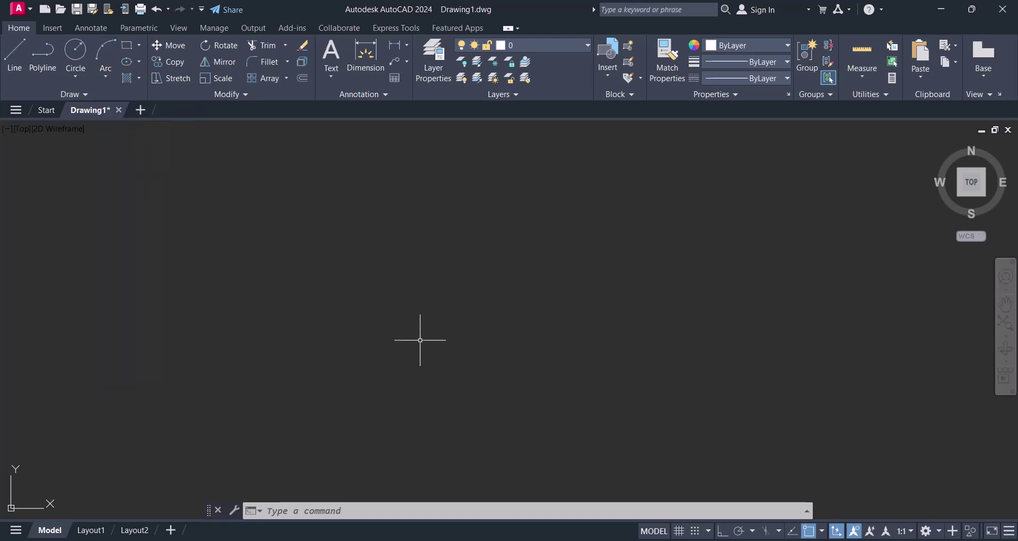
type("l")
key("Return")
left_click(353, 226)
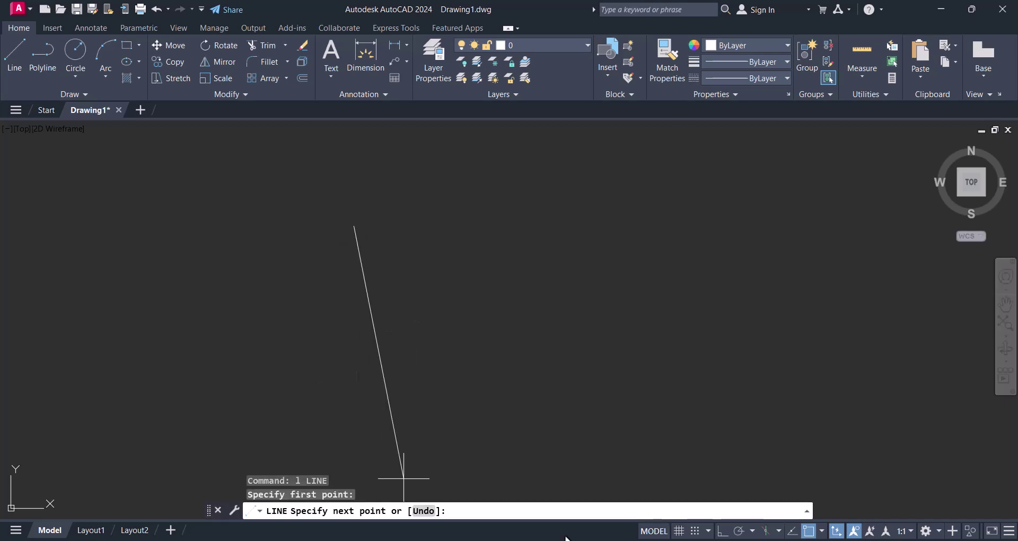
left_click(723, 531)
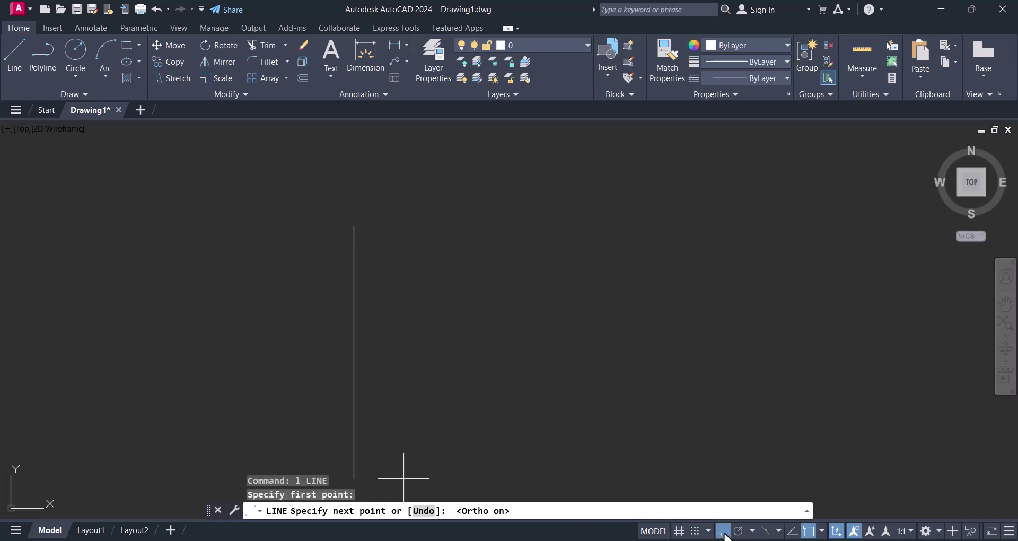
type("100")
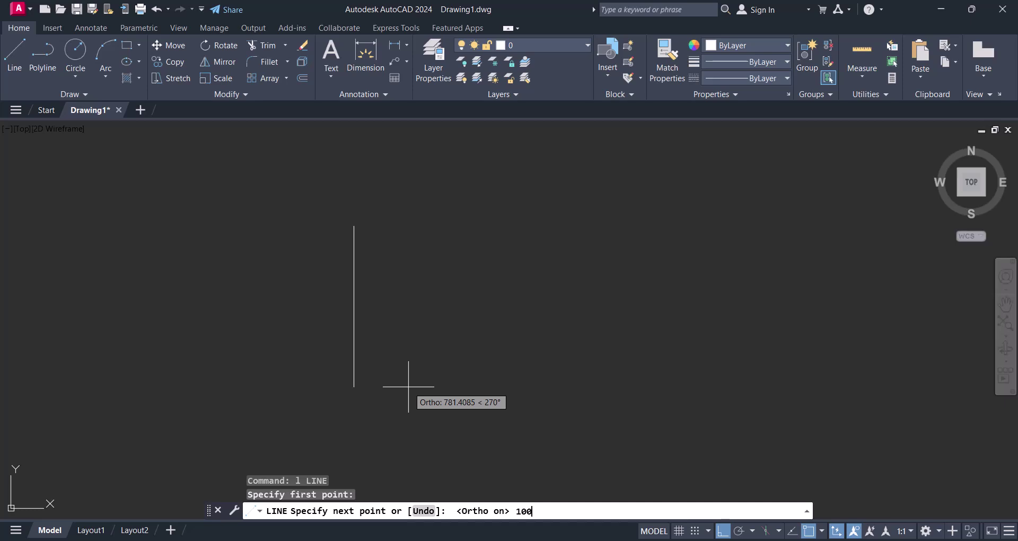
key("Return")
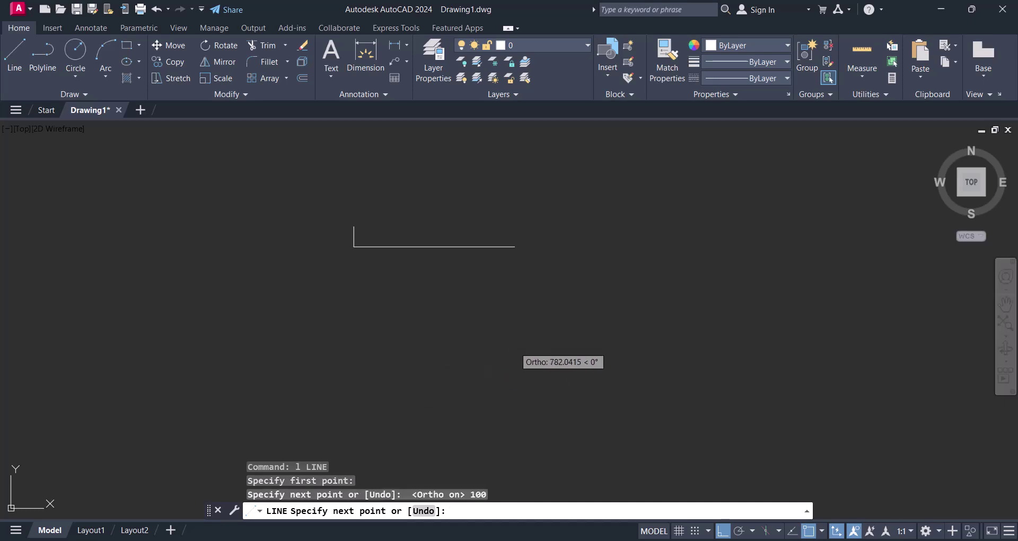
type("100")
key("Return")
key("Escape")
key("Escape")
key("Escape")
Zoom to extents and pan so the L shape is framed.
type("z")
key("Return")
key("Escape")
key("Escape")
type("z")
key("Return")
type("e")
key("Return")
scroll(501, 347, "down", 4)
middle_click_drag(494, 342, 428, 303)
key("Escape")
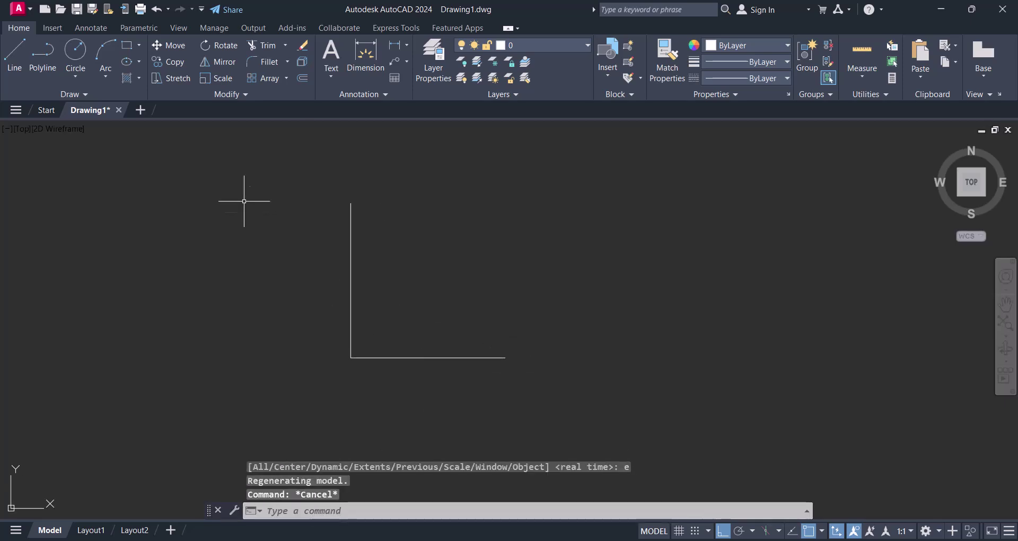
left_click(101, 74)
Draw a 3-point arc from the vertical line's top, near the corner, to the horizontal line's end.
left_click(127, 101)
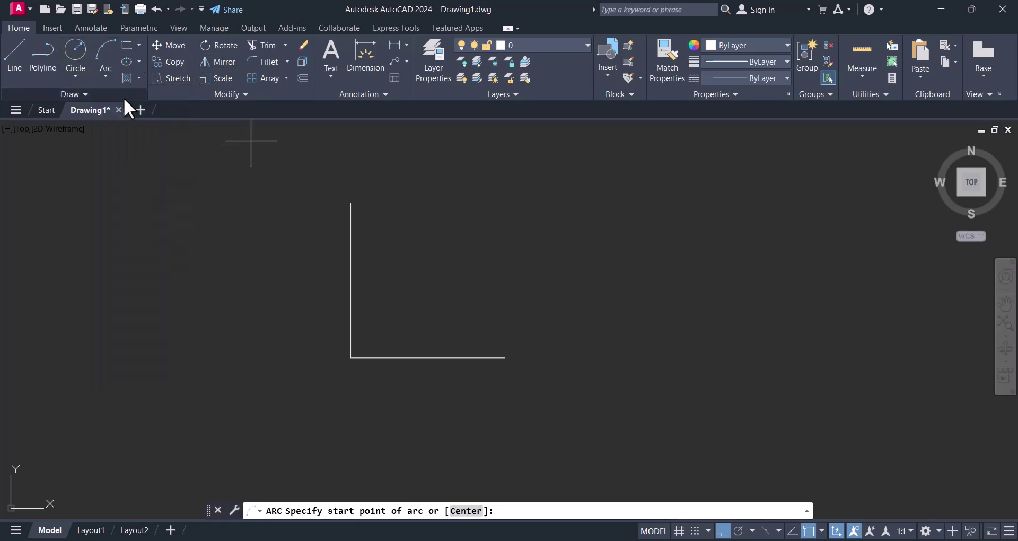
left_click(350, 202)
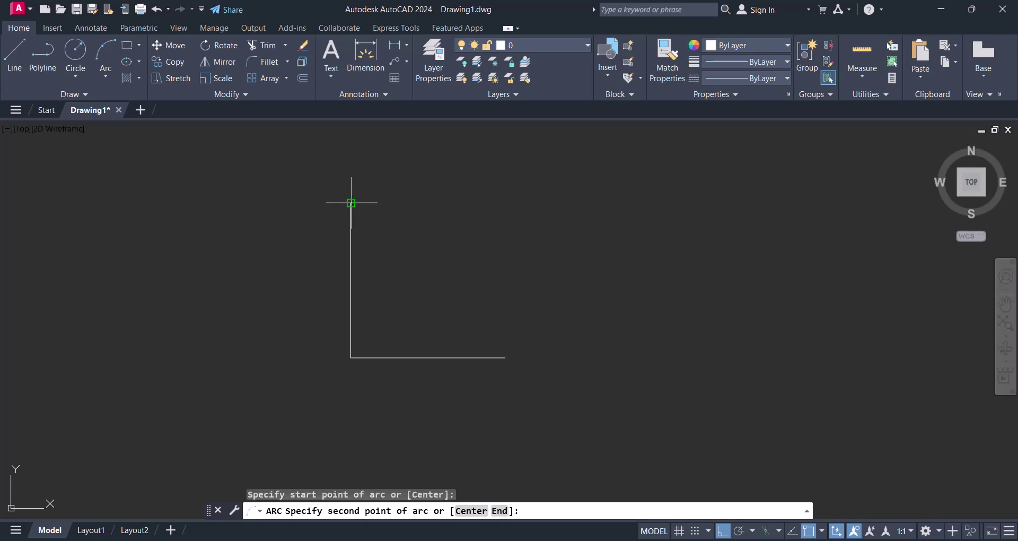
left_click(350, 357)
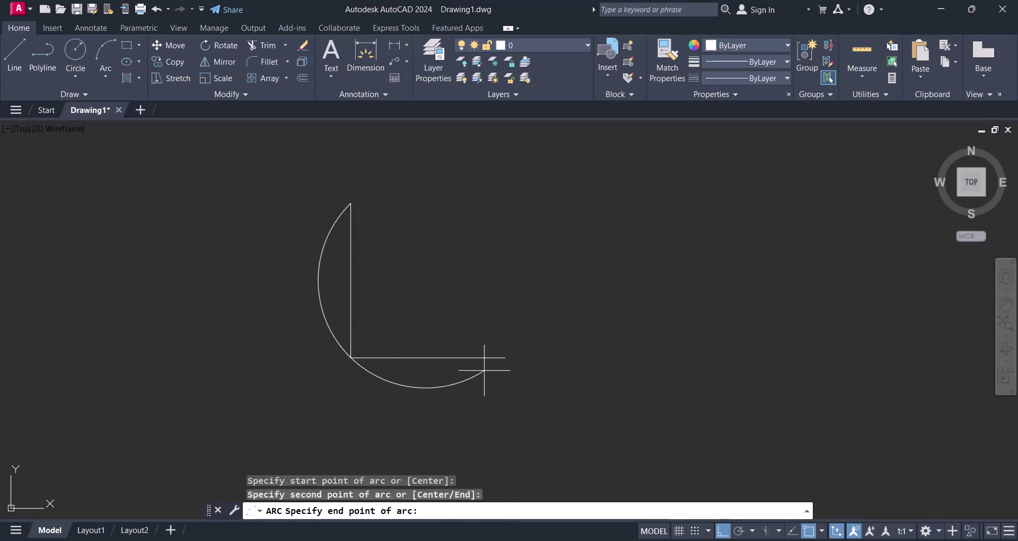
left_click(505, 357)
scroll(524, 297, "down", 2)
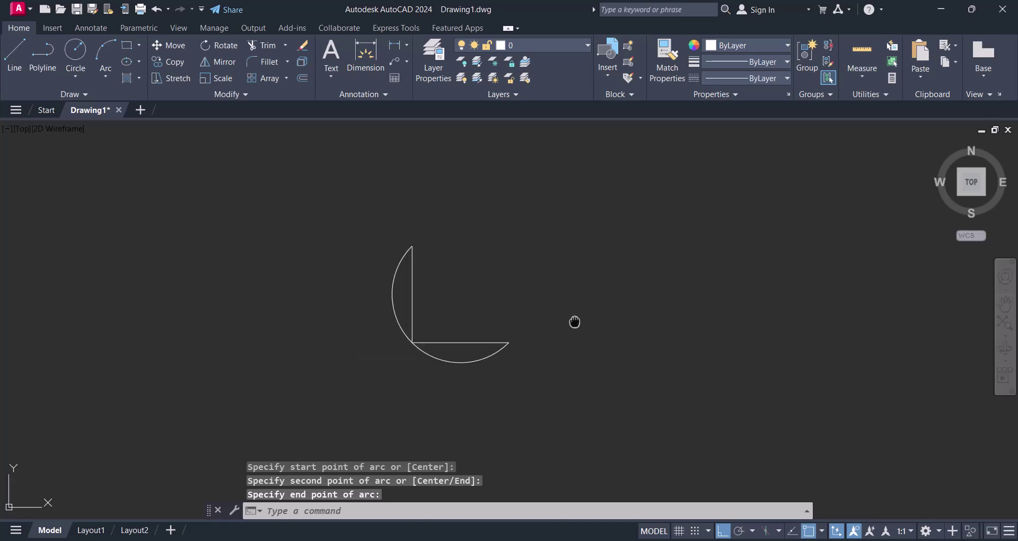
middle_click_drag(553, 311, 374, 291)
scroll(337, 292, "up", 2)
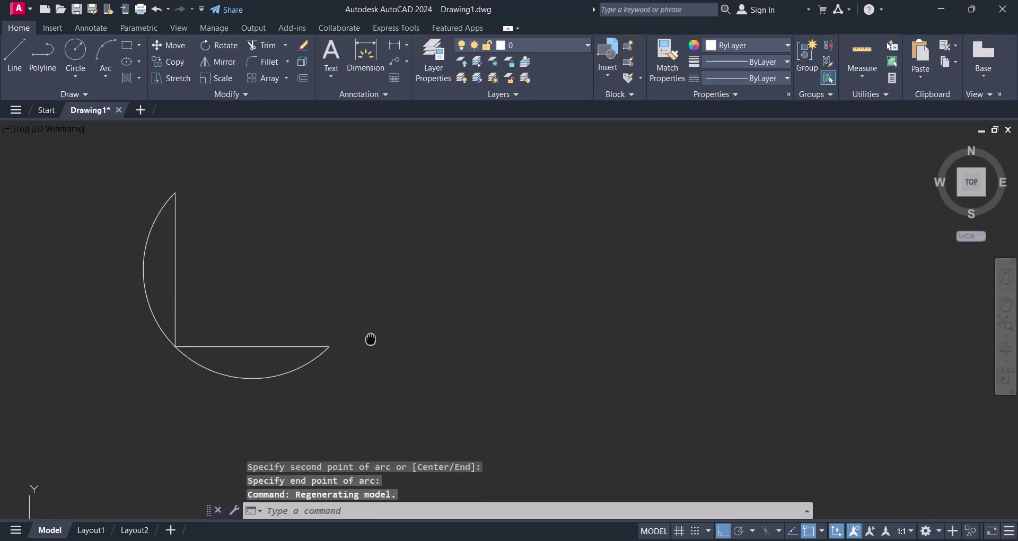
key("Escape")
key("Escape")
key("Escape")
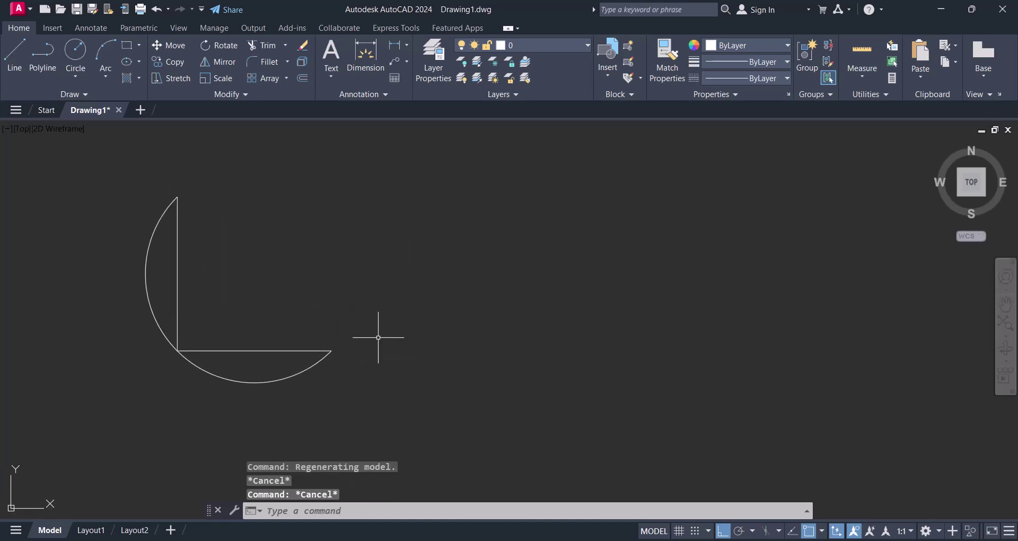
Copy the L's two lines to the right with COPY.
type("co")
key("Return")
left_click(269, 358)
left_click(220, 290)
left_click(177, 266)
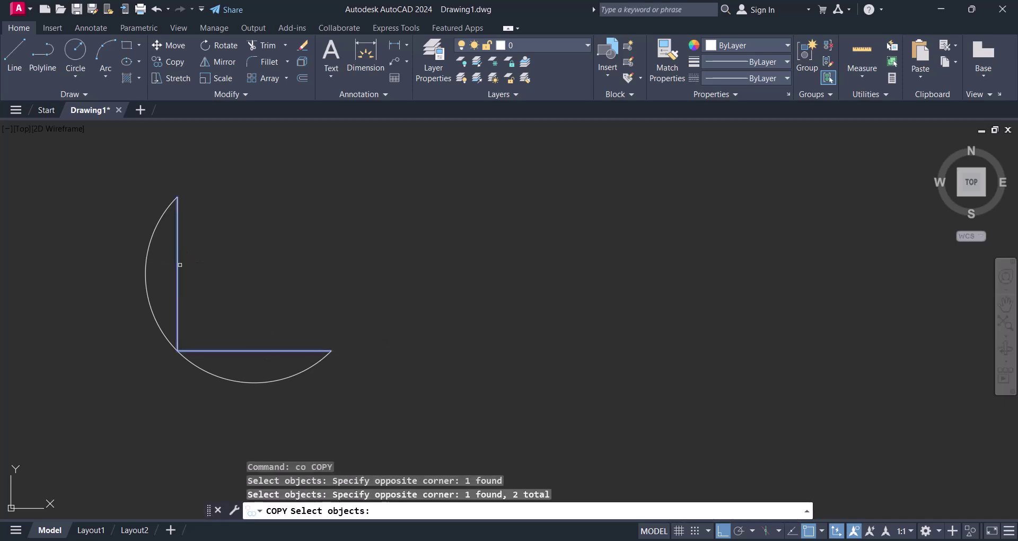
key("Return")
left_click(212, 276)
left_click(512, 302)
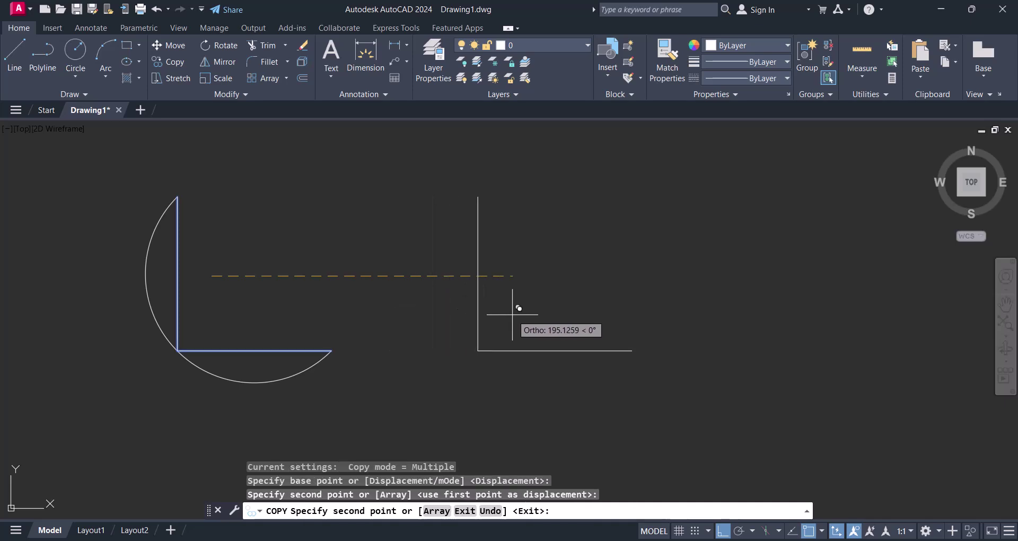
key("Escape")
key("Escape")
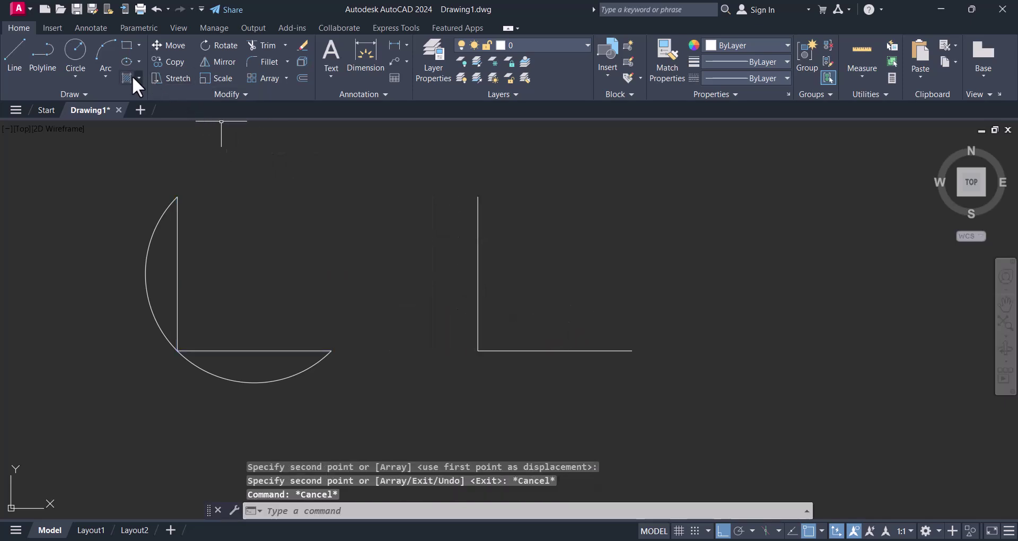
Draw a Start, Center, End arc from the new L's top, centred on its corner, to the horizontal end.
left_click(107, 75)
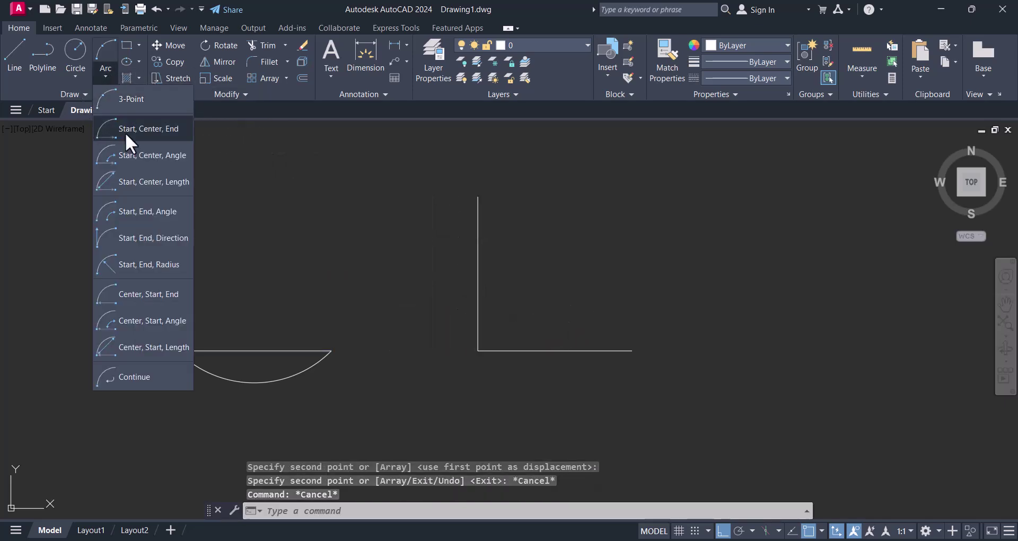
left_click(162, 128)
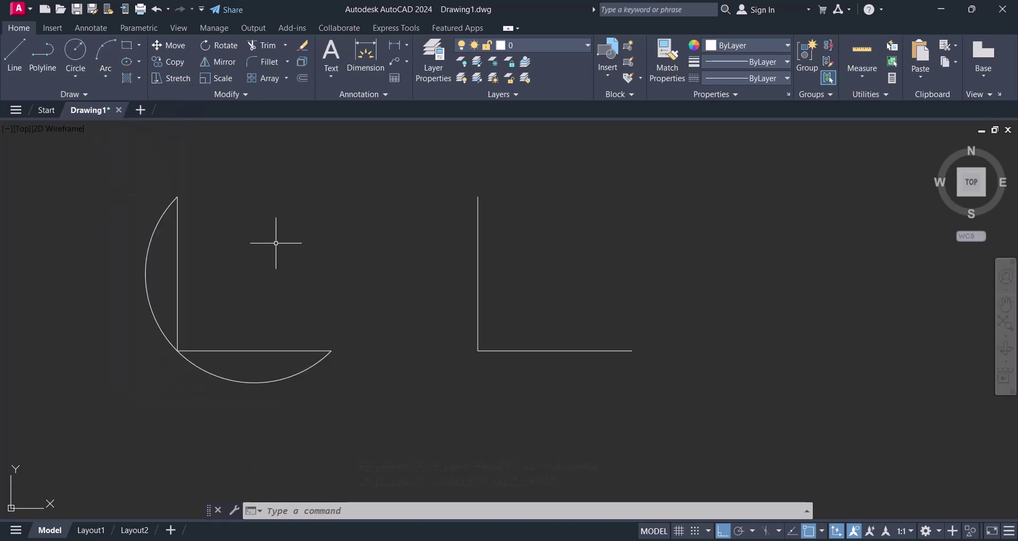
key("Escape")
key("Escape")
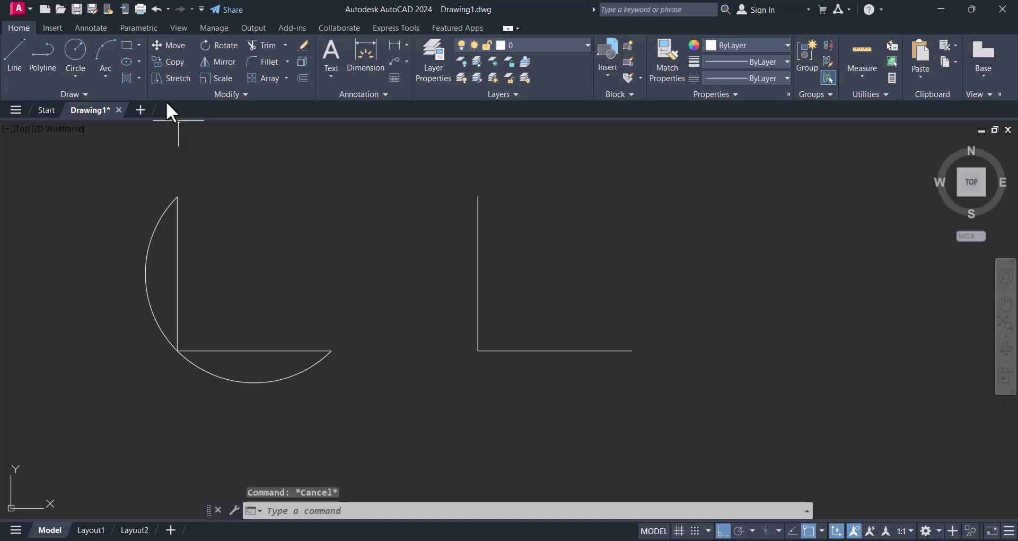
left_click(113, 70)
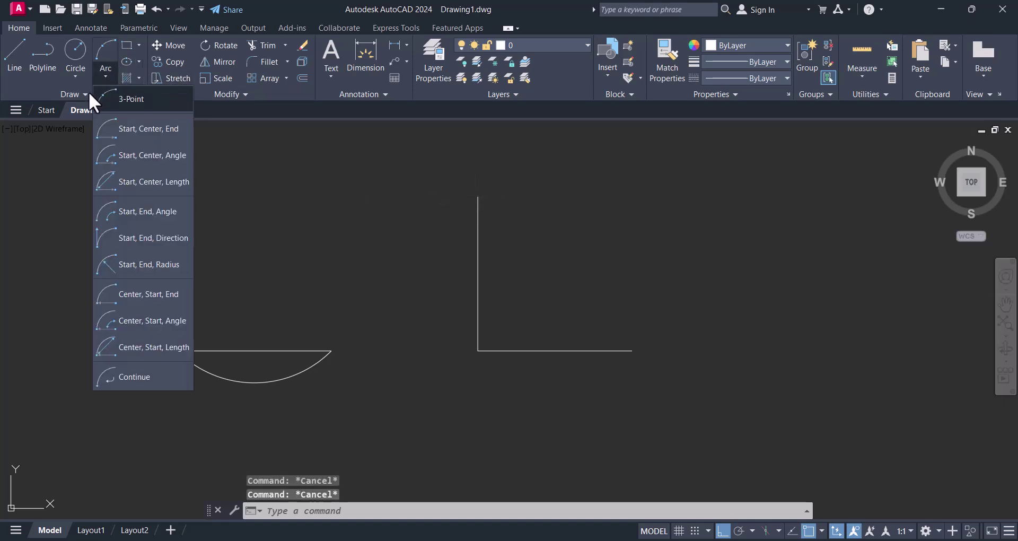
left_click(126, 128)
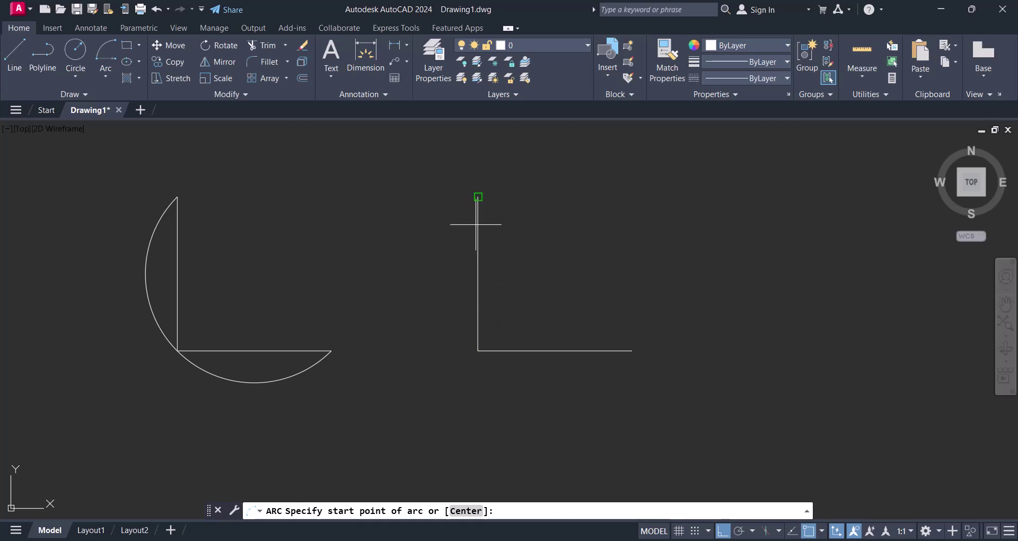
left_click(479, 198)
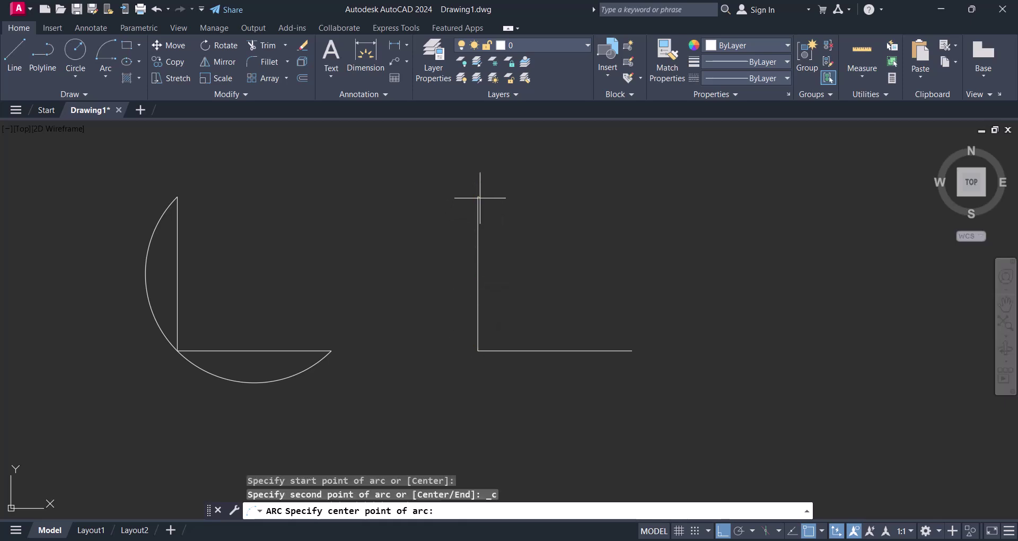
left_click(478, 350)
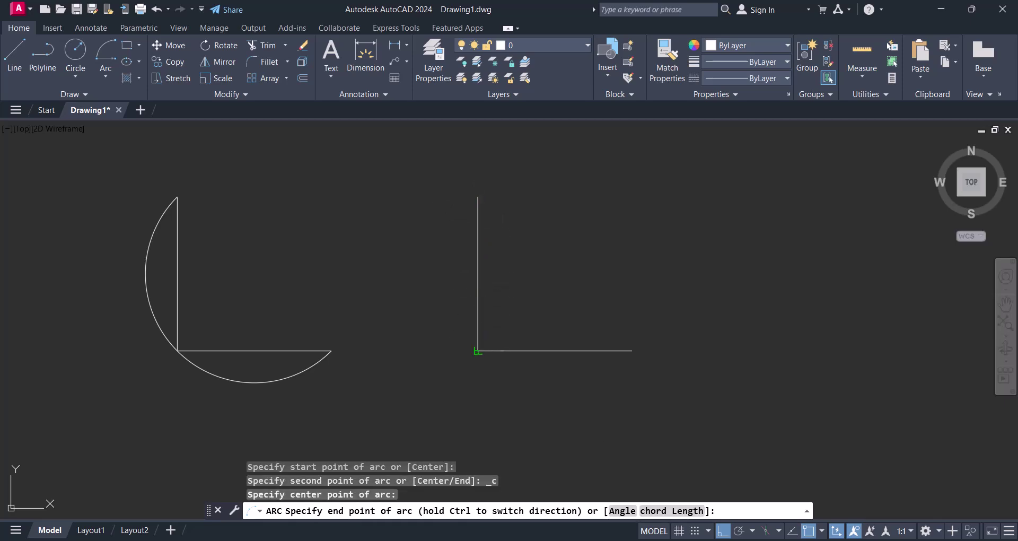
left_click(632, 350)
scroll(552, 284, "down", 2)
middle_click_drag(538, 311, 455, 303)
key("Escape")
Start moving the second shape's three objects, picking a base point.
type("m")
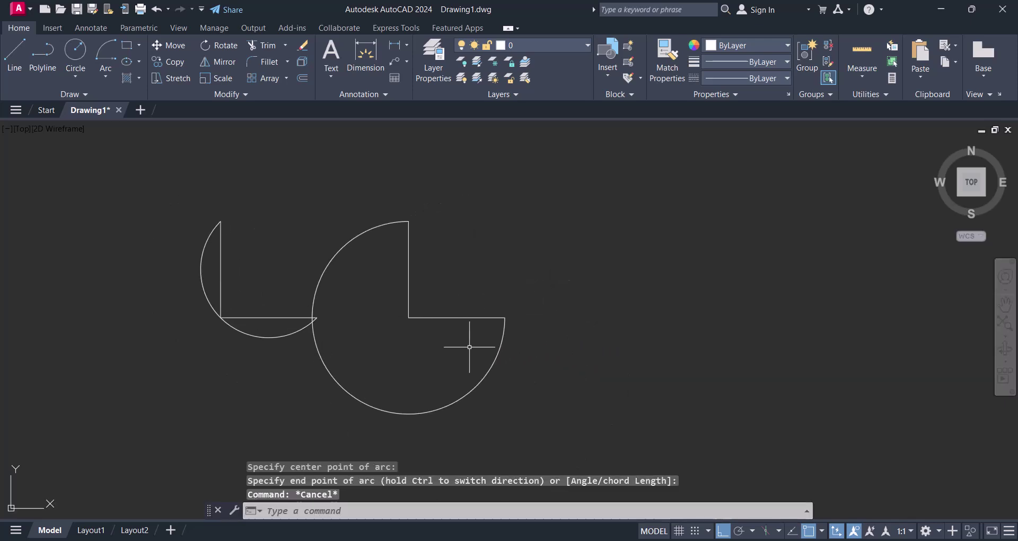
key("Return")
left_click(571, 390)
left_click(435, 180)
key("Return")
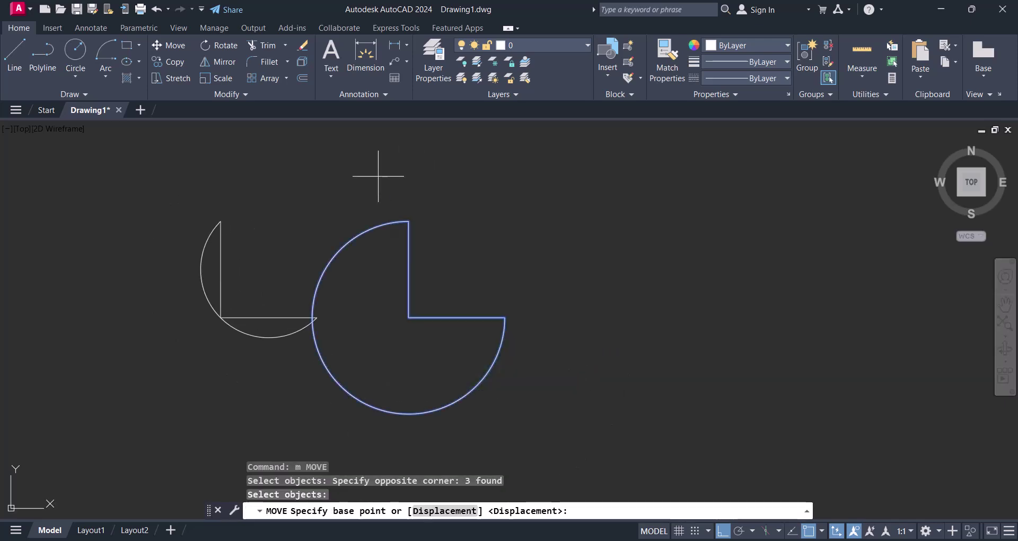
left_click(379, 176)
Drop the second shape further right, then copy its two straight lines to the right as a third L.
left_click(438, 158)
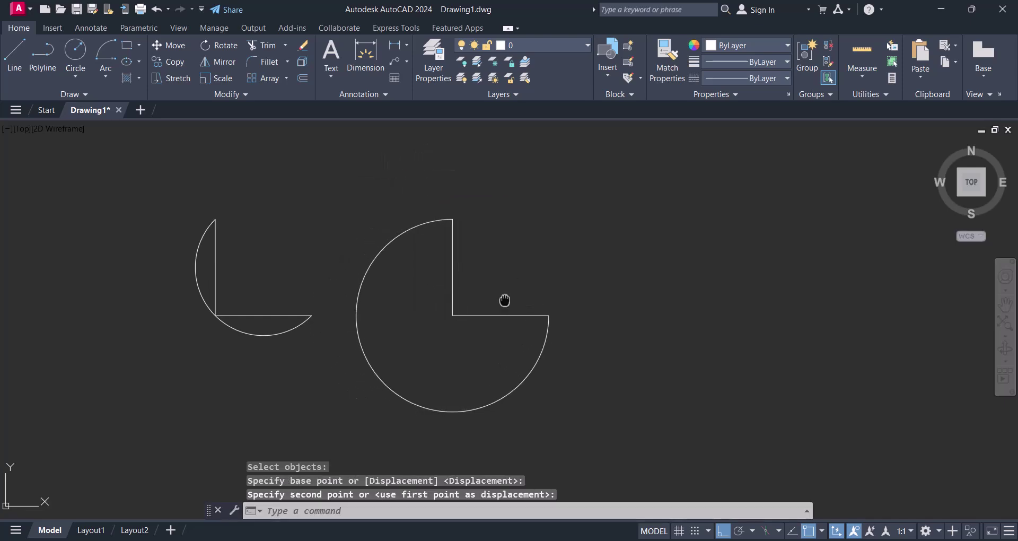
middle_click_drag(511, 300, 425, 298)
key("Escape")
key("Escape")
type("co")
key("Return")
left_click(462, 353)
left_click(351, 271)
key("Return")
left_click(337, 300)
left_click(524, 301)
key("Escape")
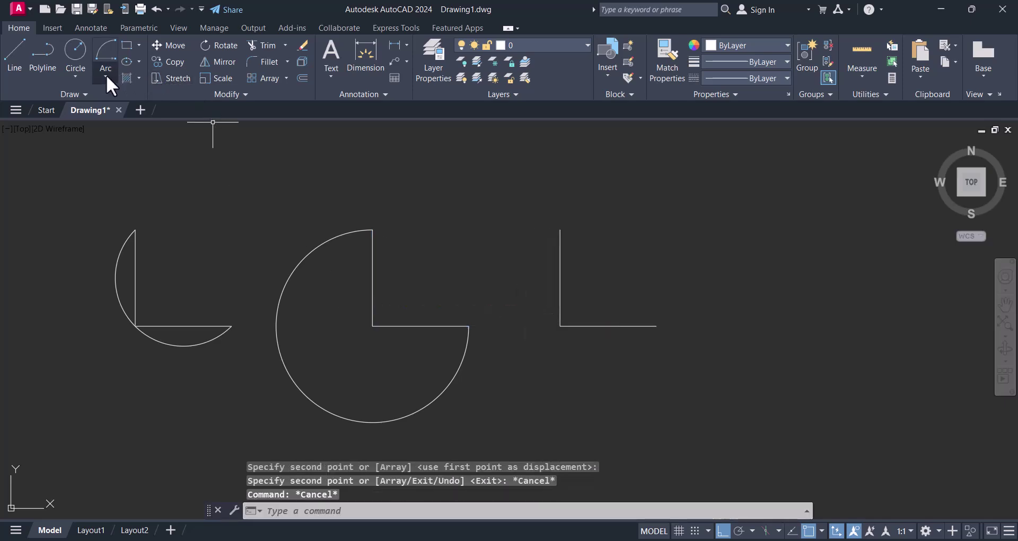
Pan the view and select the new L for a move, cancelling it before placement.
left_click(106, 75)
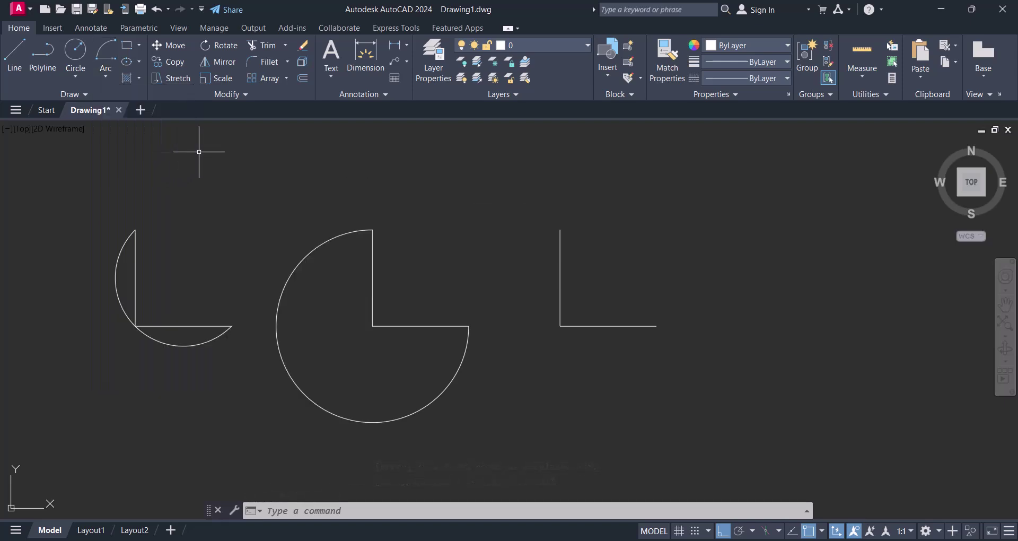
middle_click_drag(586, 416, 535, 400)
type("move")
key("Return")
left_click(484, 182)
left_click(655, 358)
key("Return")
left_click(596, 375)
key("Escape")
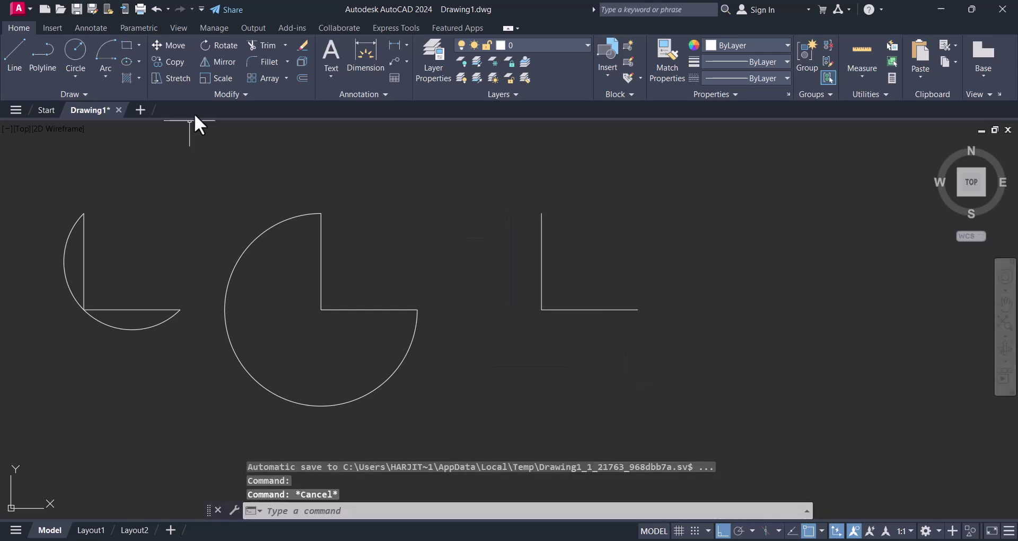
left_click(106, 76)
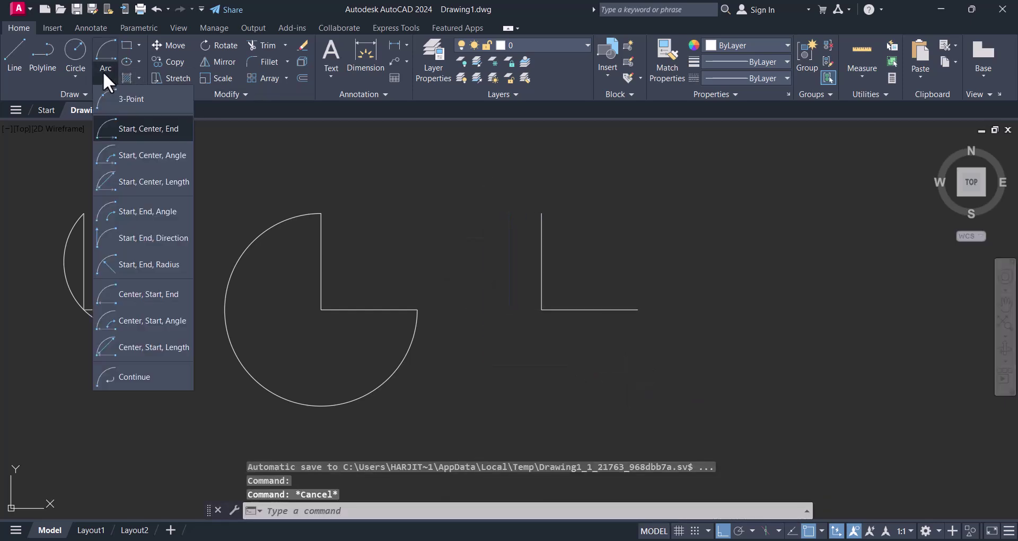
Draw a Start, Center, Angle arc from the horizontal line's end, centred on the corner, with 180° included angle.
left_click(156, 157)
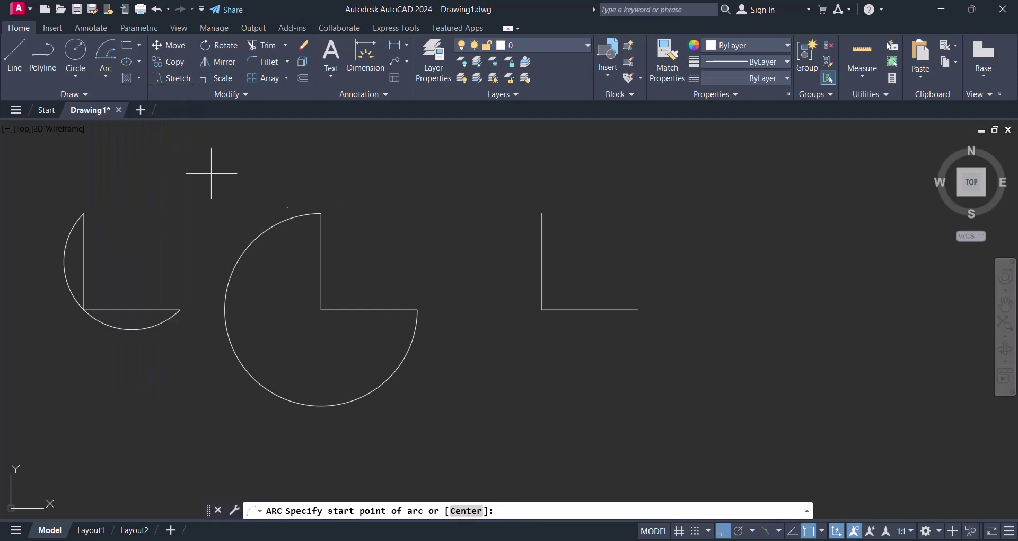
left_click(638, 309)
left_click(541, 309)
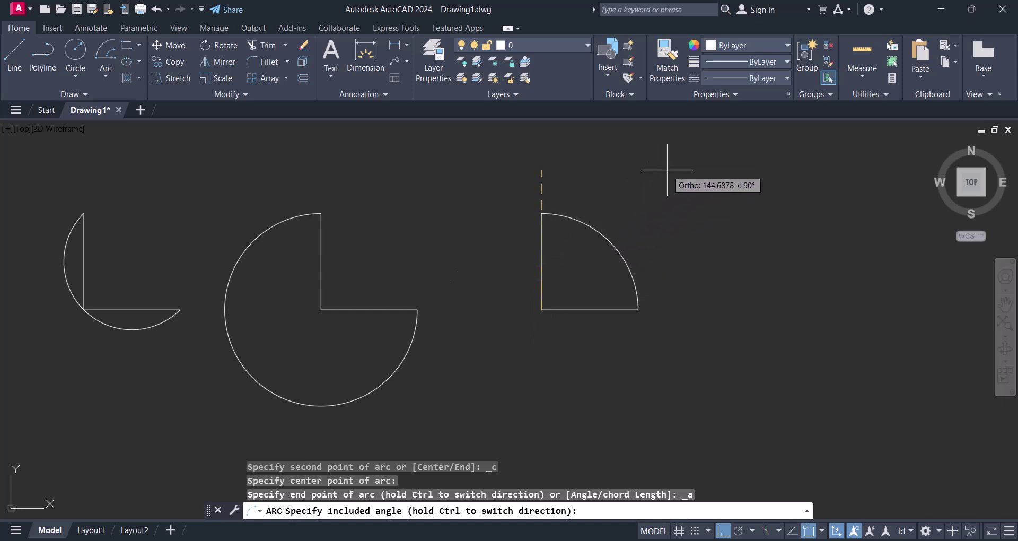
type("180")
key("Return")
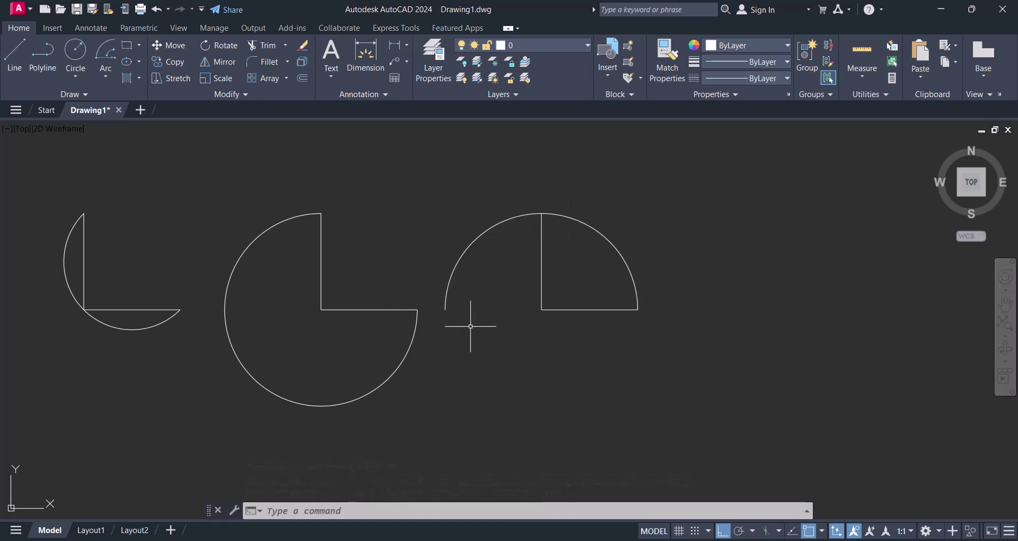
middle_click_drag(520, 305, 496, 294)
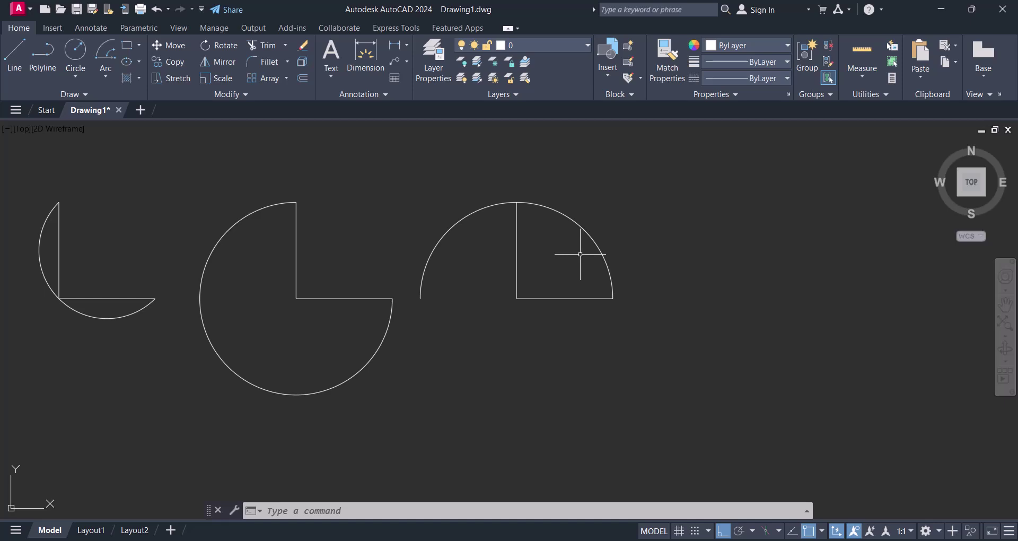
Copy the third L's two lines to the right as a fourth L.
type("co")
key("Return")
left_click(562, 334)
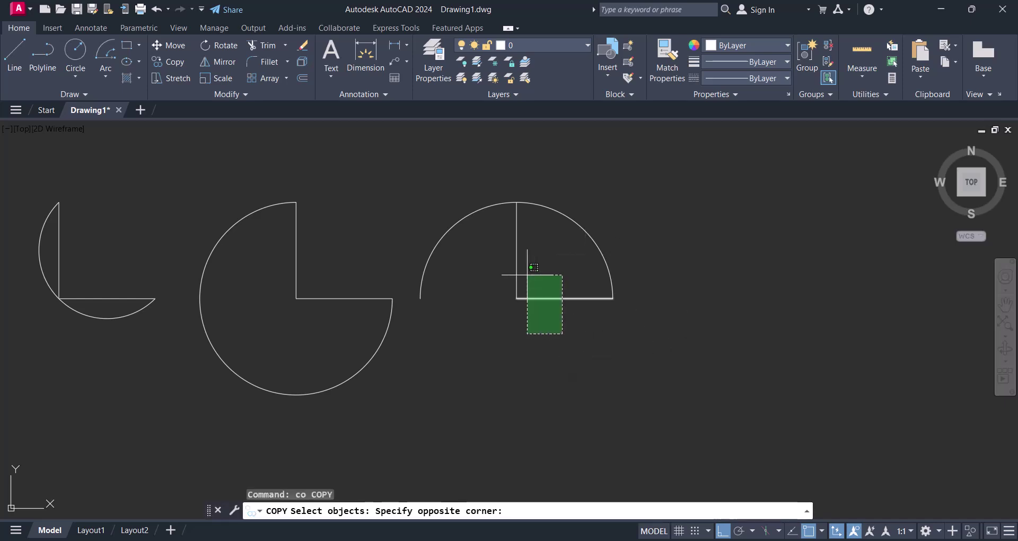
left_click(499, 251)
key("Return")
left_click(496, 363)
left_click(716, 398)
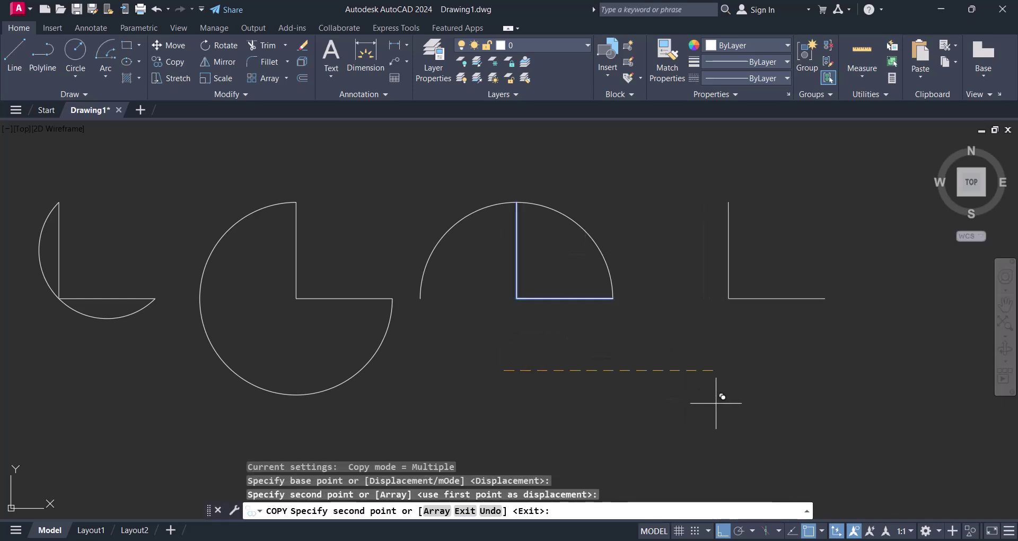
key("Escape")
scroll(696, 340, "up", 3)
key("Escape")
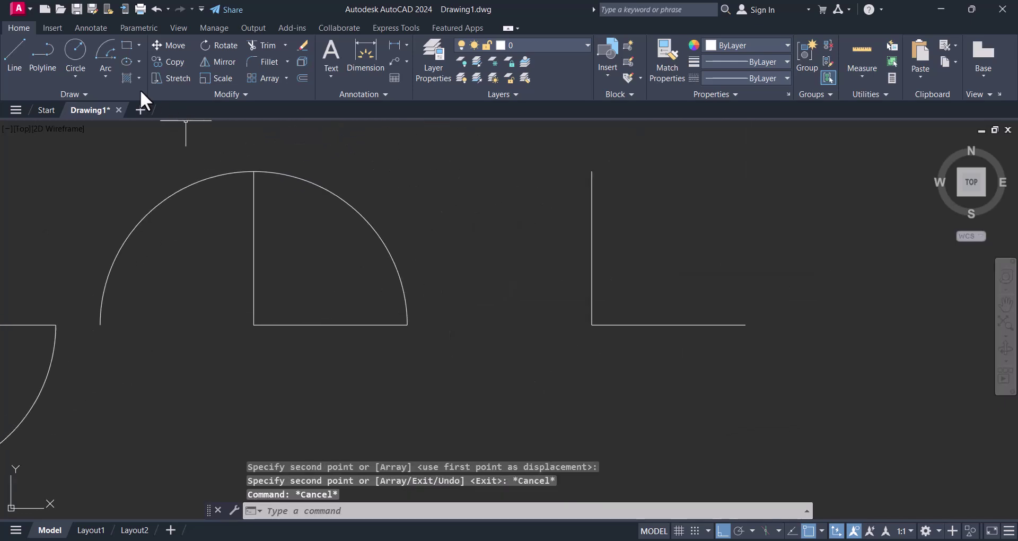
Draw a Start, Center, Length arc from the horizontal line's end, centred on the corner, with chord 50.
left_click(105, 77)
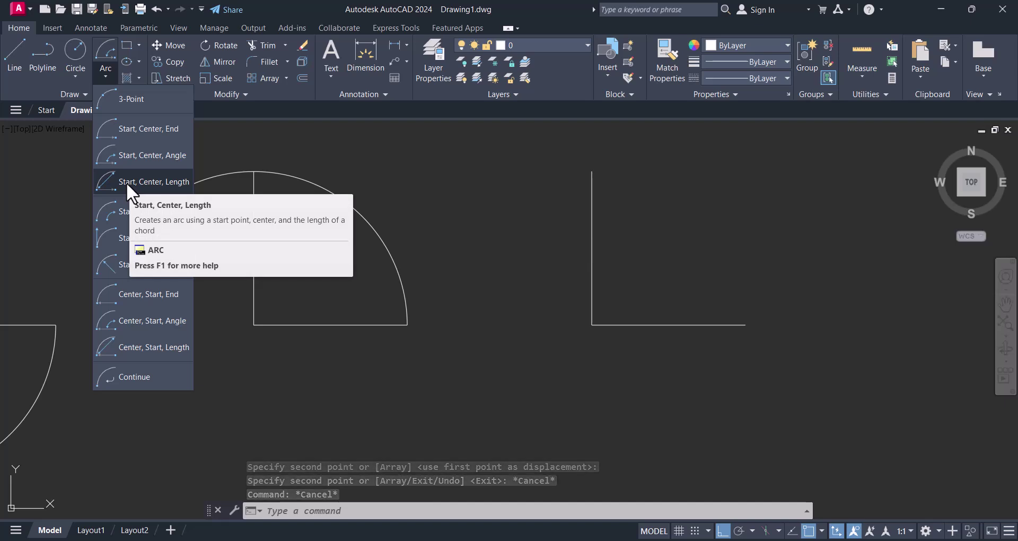
left_click(141, 180)
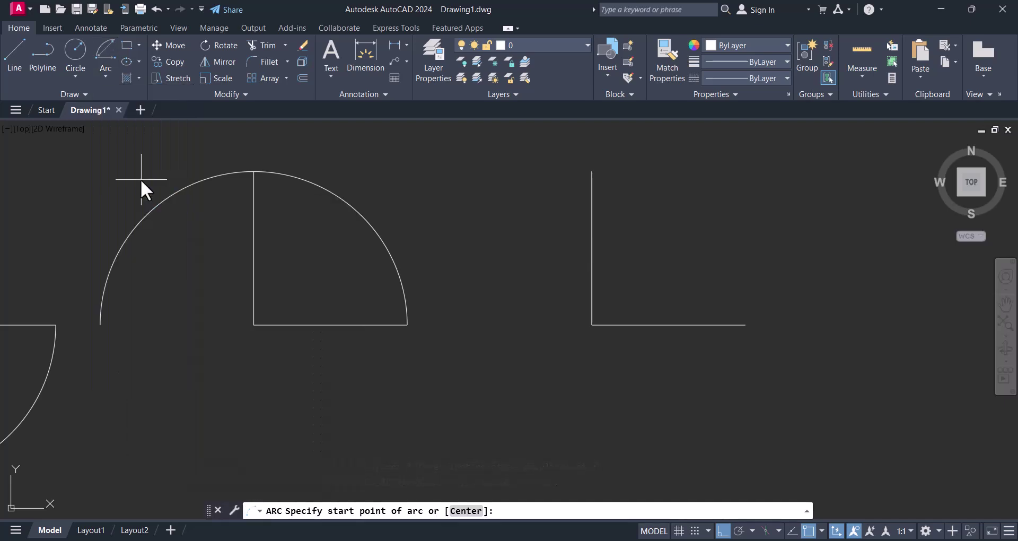
left_click(745, 325)
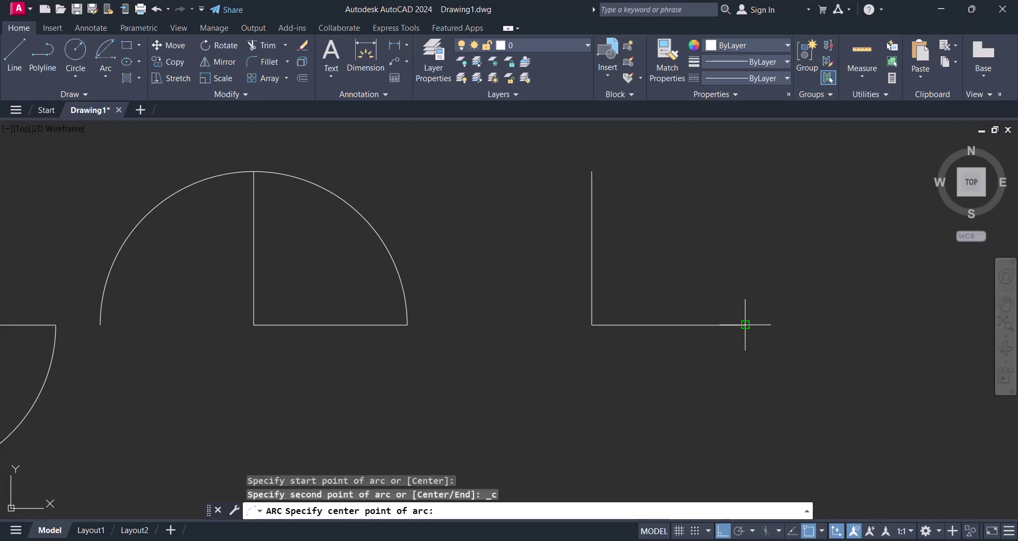
left_click(592, 324)
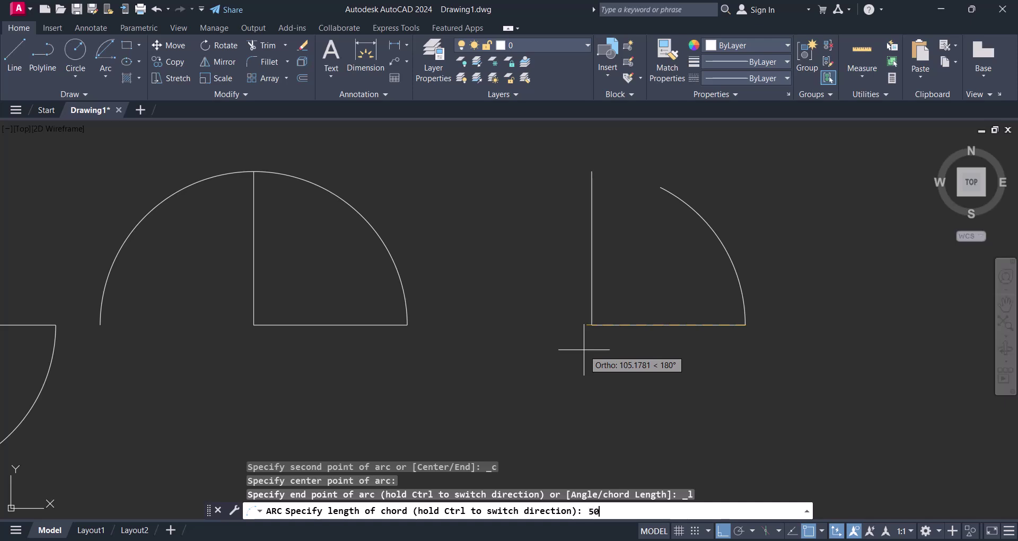
key("Return")
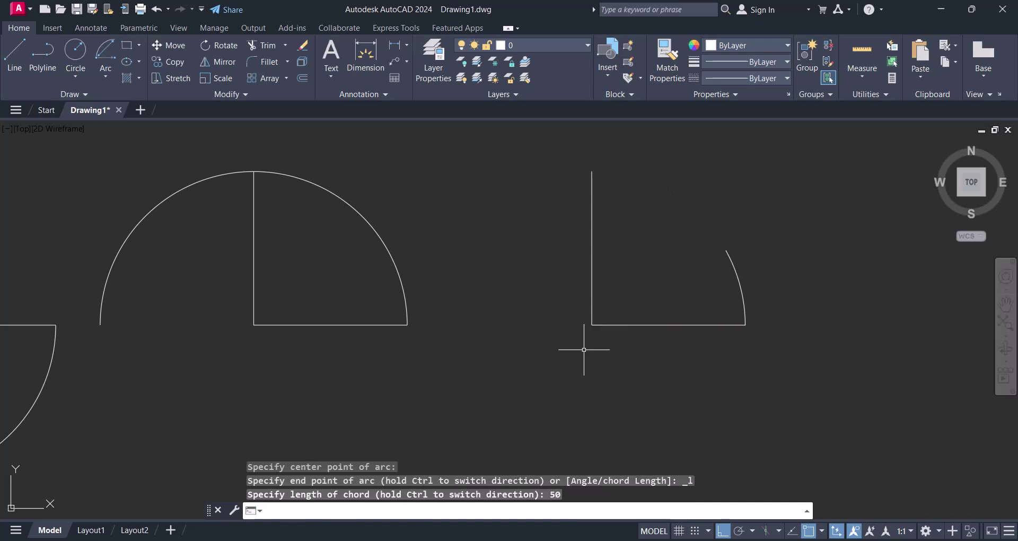
key("Escape")
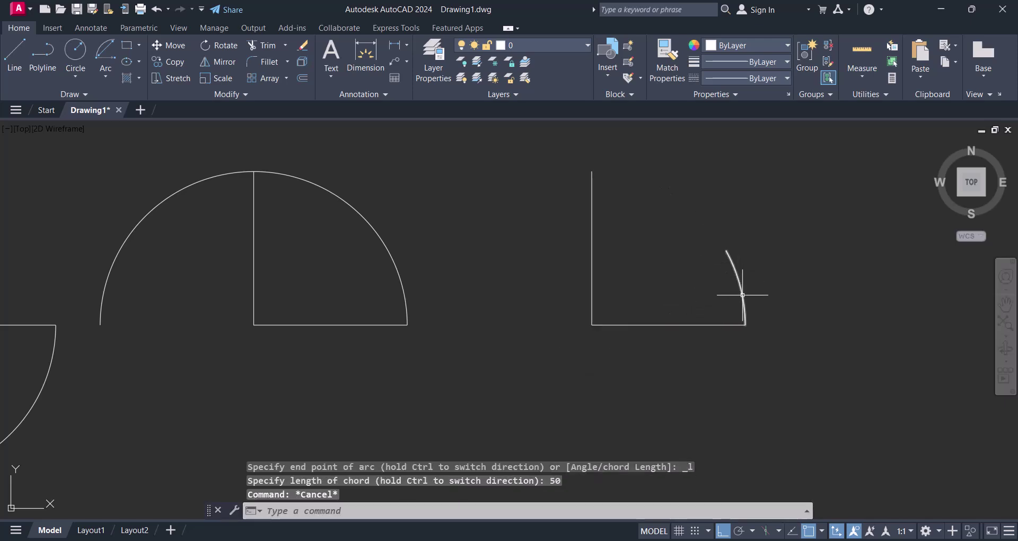
LIST the new arc to confirm radius 100 and arc length 50.5361, then pan to show all four shapes.
left_click(396, 510)
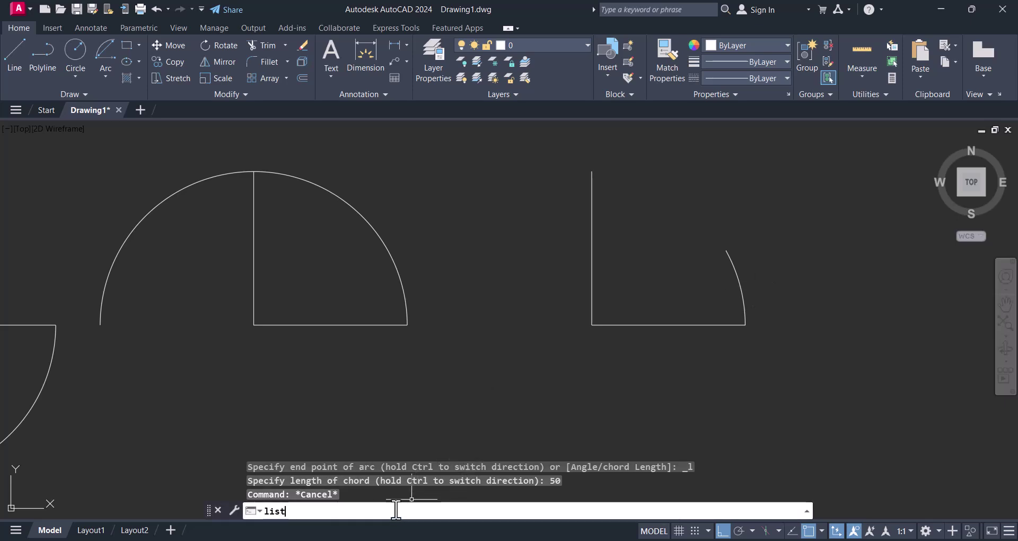
key("Return")
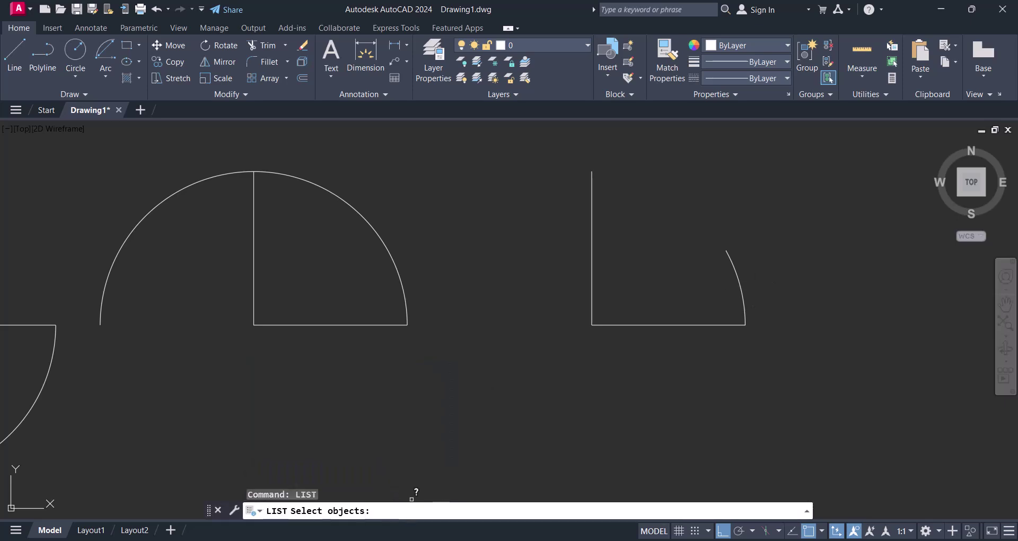
left_click(740, 285)
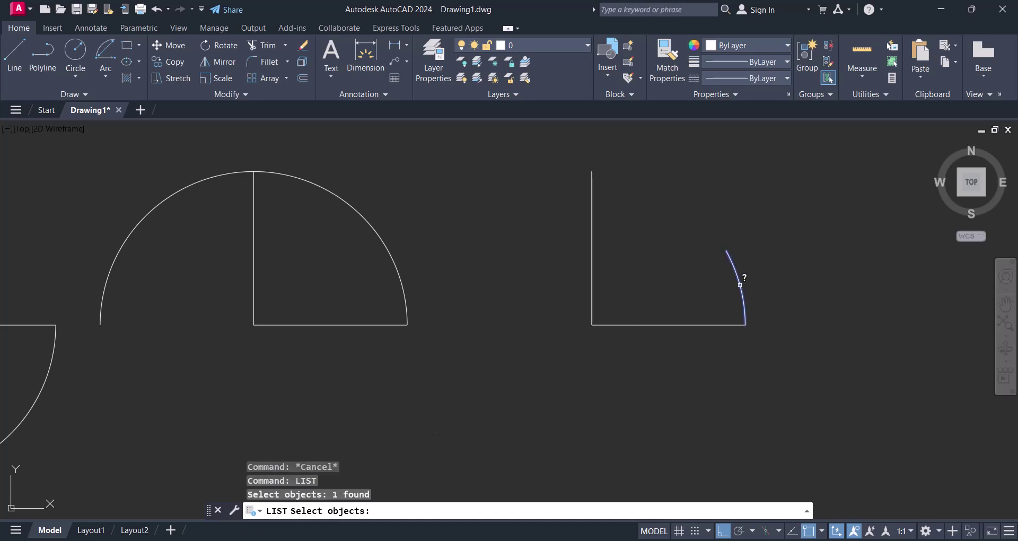
key("Return")
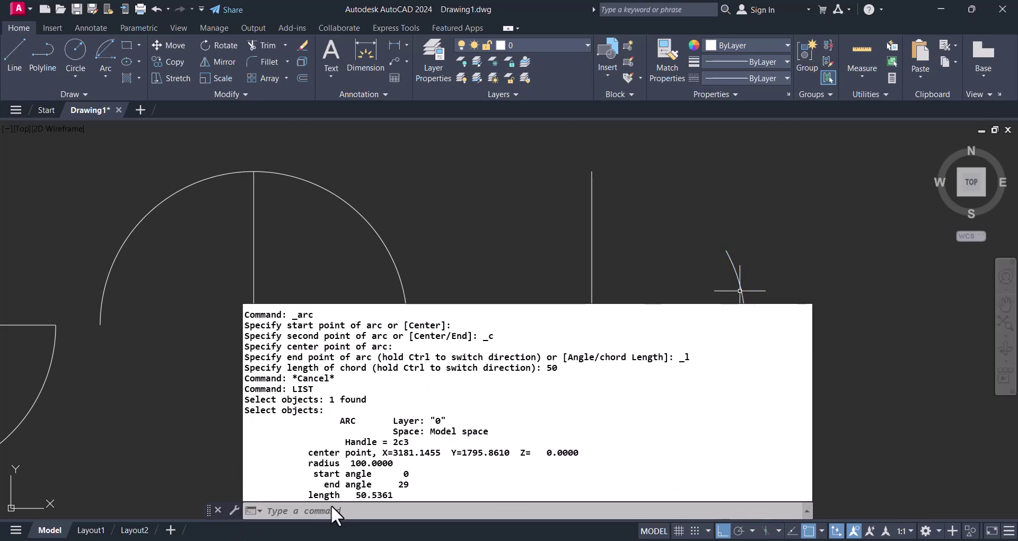
left_click_drag(309, 495, 395, 498)
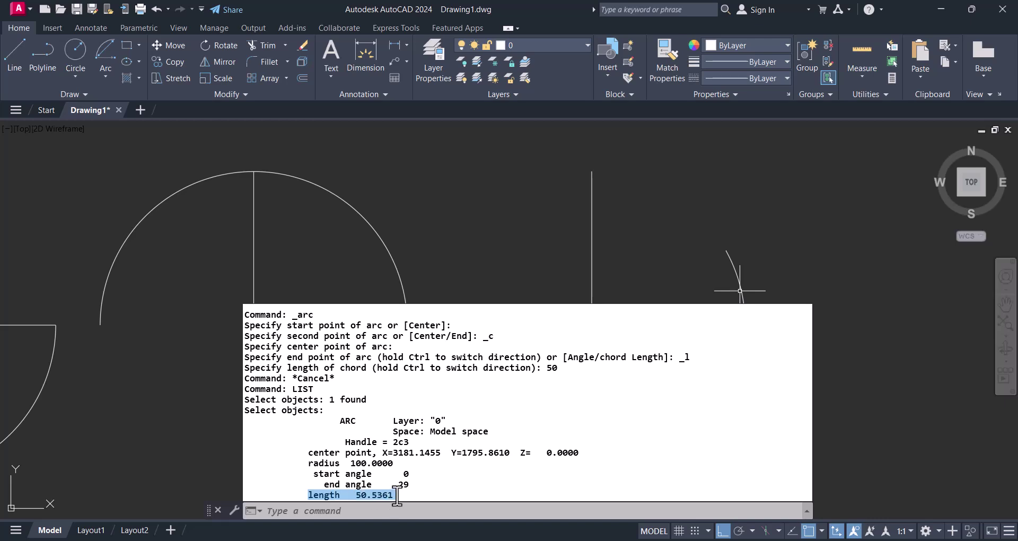
left_click(645, 243)
key("Escape")
scroll(669, 360, "down", 3)
middle_click_drag(669, 360, 382, 348)
scroll(486, 290, "up", 2)
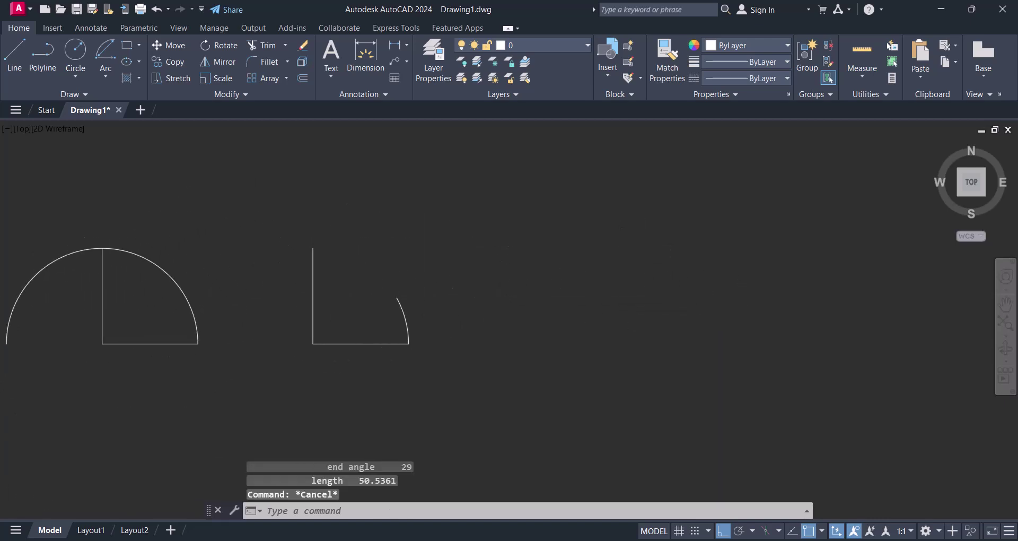
key("Escape")
Copy the fourth L's two lines further right as a fifth L.
type("co")
key("Return")
left_click(355, 365)
left_click(265, 247)
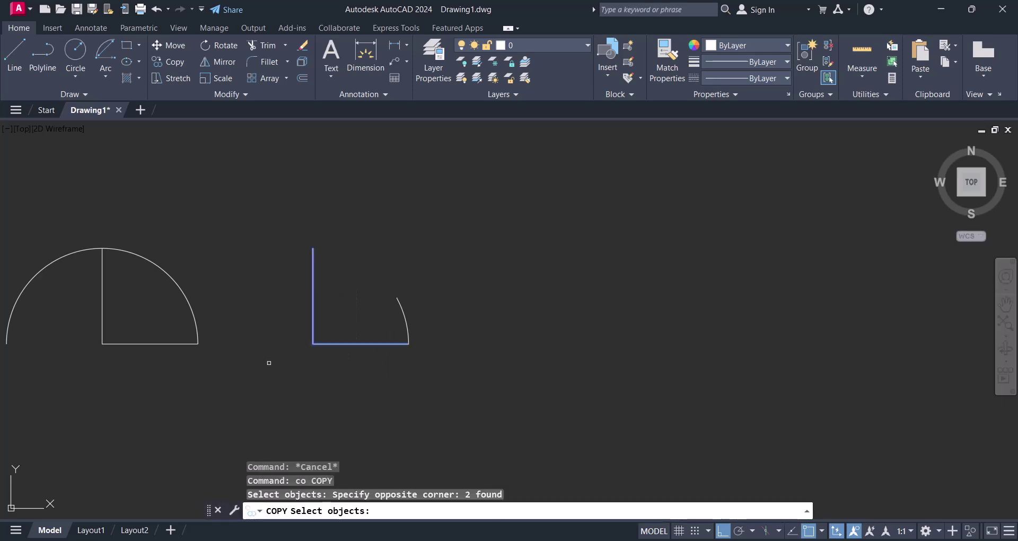
key("Return")
left_click(284, 379)
left_click(503, 387)
key("Escape")
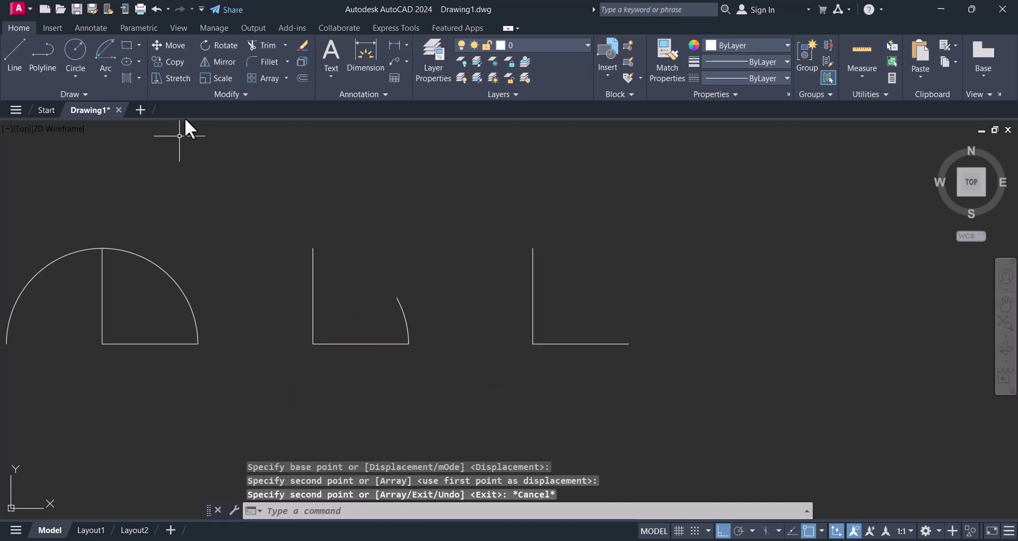
Draw a Start, End, Angle arc from the vertical line's top to the horizontal end with 45° angle.
left_click(108, 75)
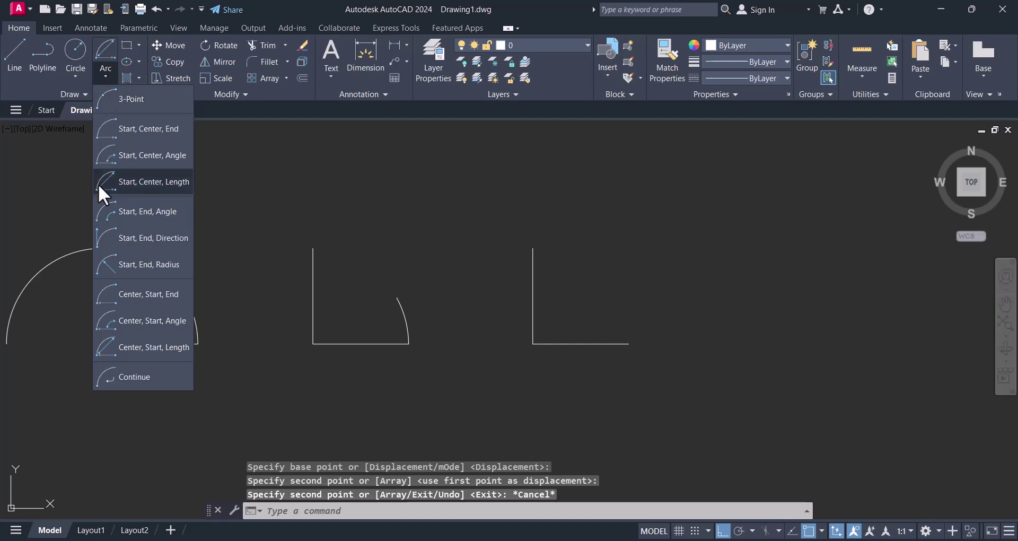
left_click(142, 211)
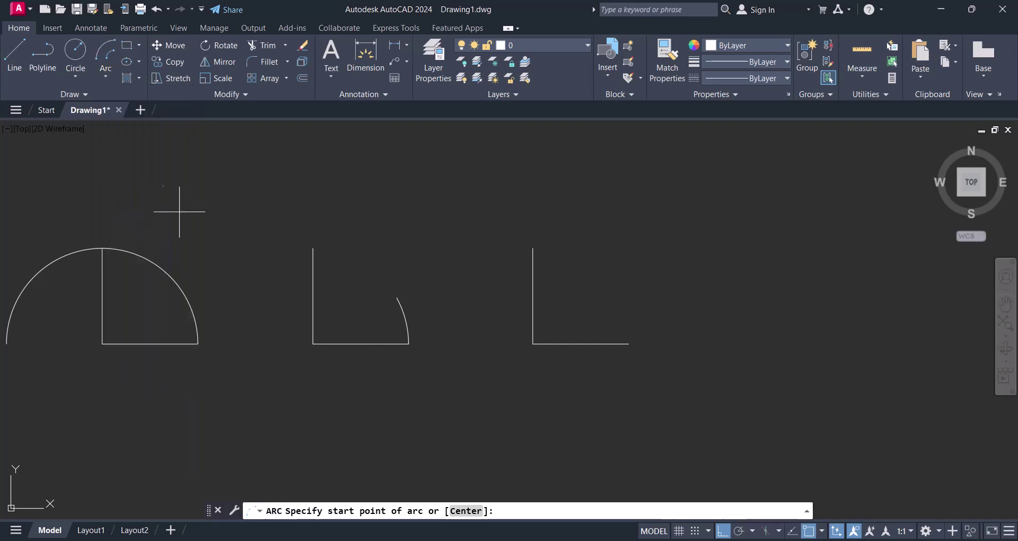
left_click(533, 247)
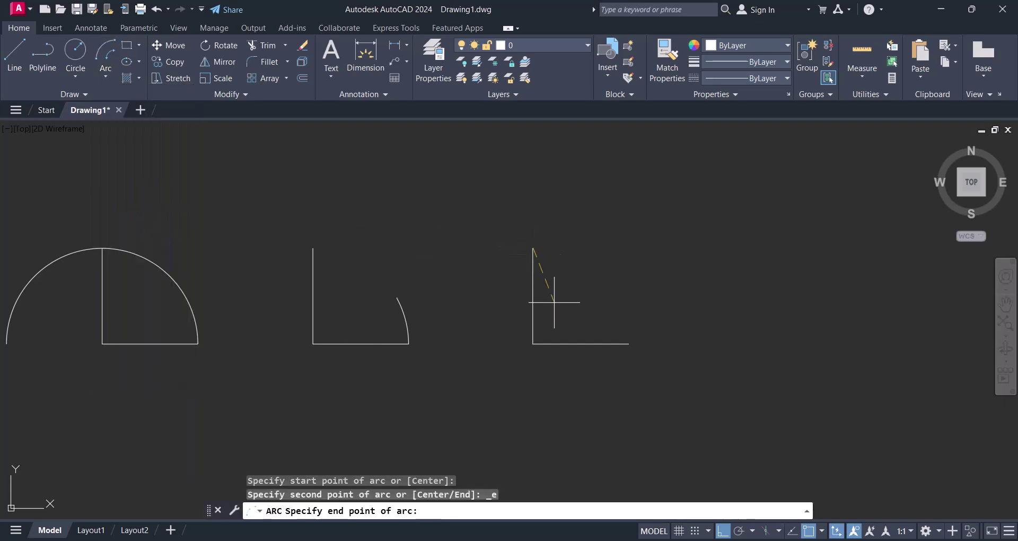
left_click(627, 343)
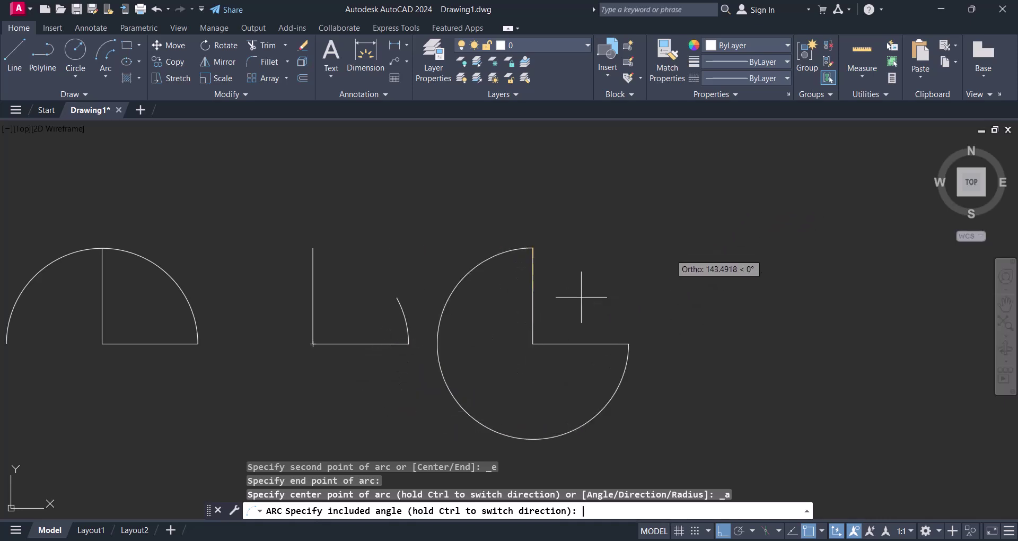
key("Return")
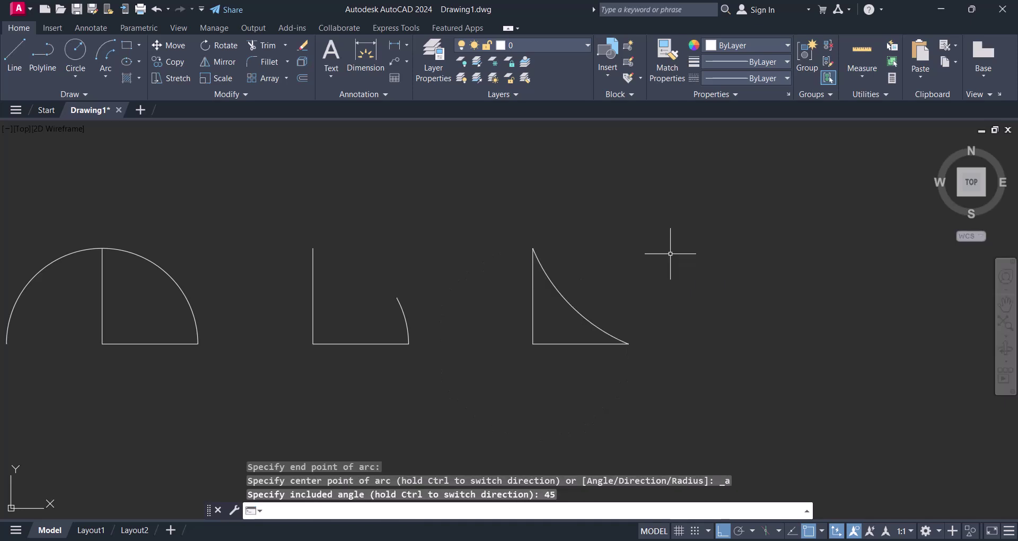
scroll(582, 303, "up", 4)
left_click(552, 288)
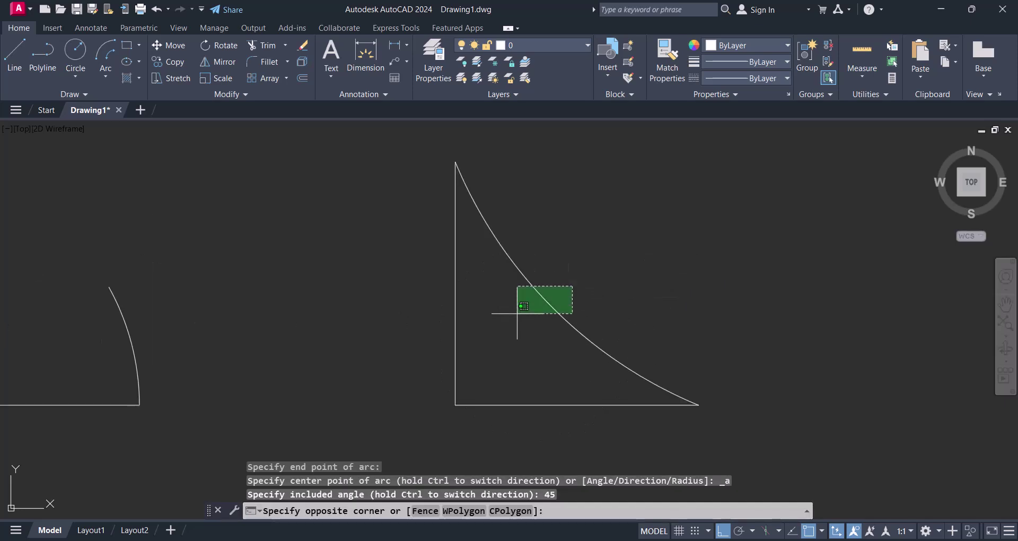
left_click(507, 331)
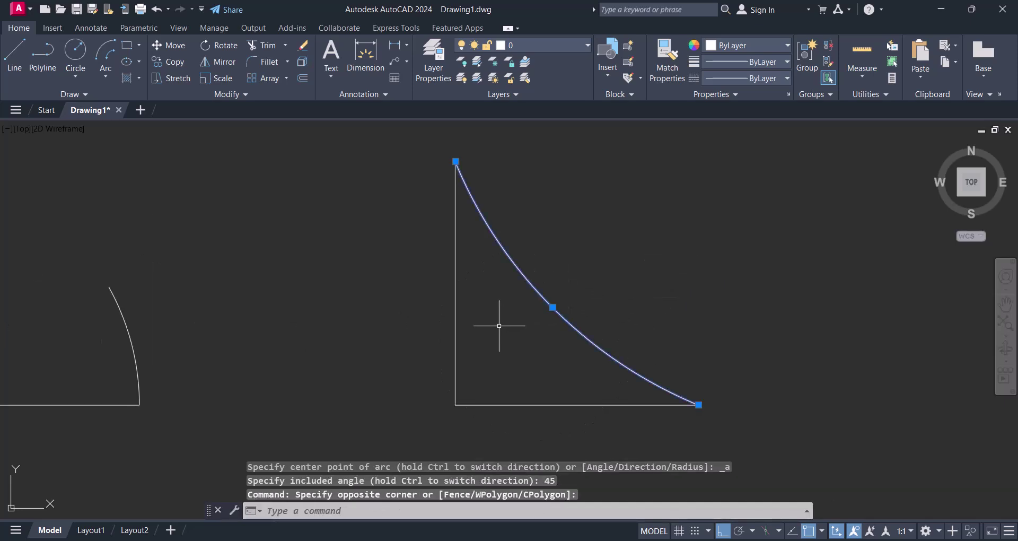
key("Escape")
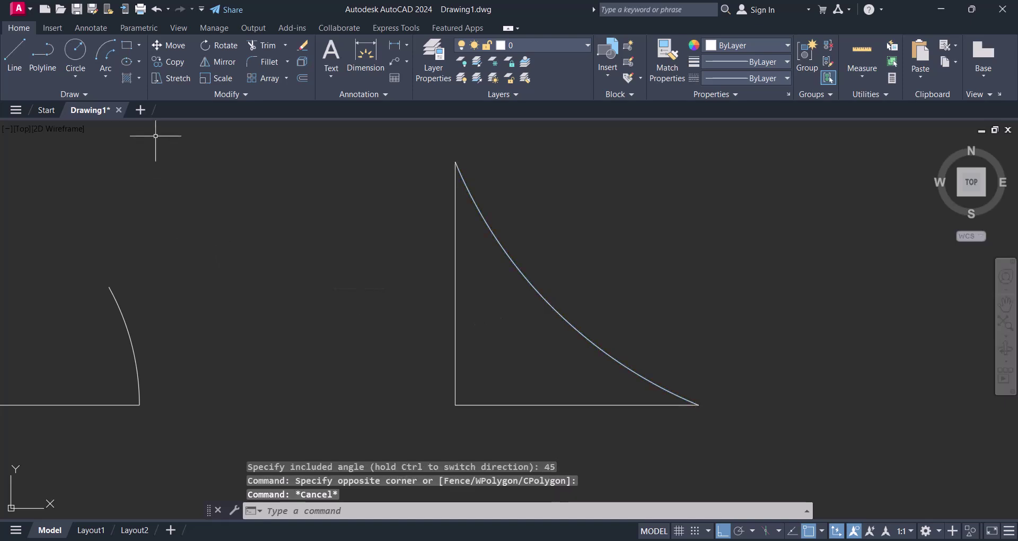
left_click(105, 77)
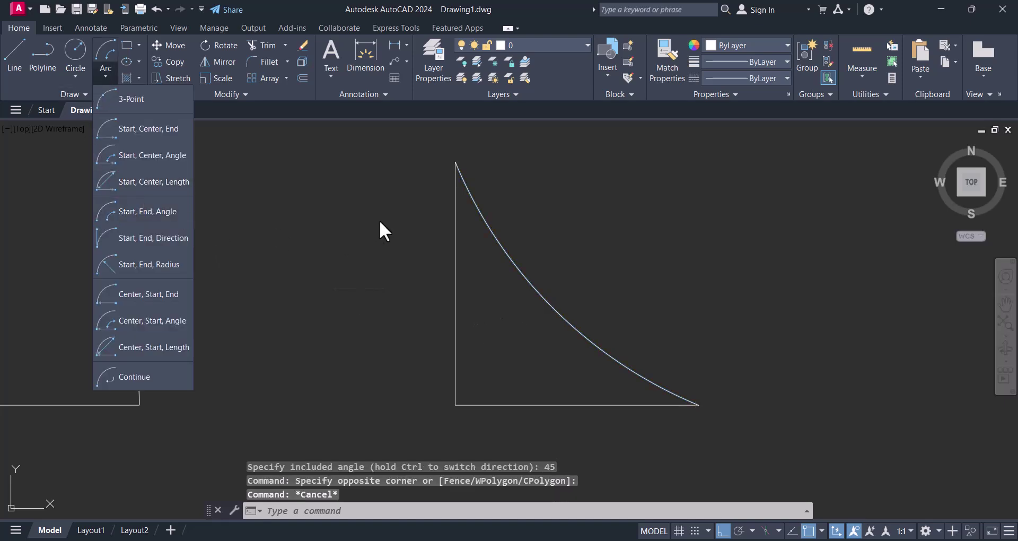
Copy the L's two lines with CO to a new spot right of the triangle.
scroll(411, 252, "down", 2)
mouse_move(412, 252)
middle_mouse_down()
mouse_move(446, 257)
mouse_move(444, 275)
mouse_move(423, 264)
middle_mouse_up()
type("co")
key("Return")
left_click(363, 371)
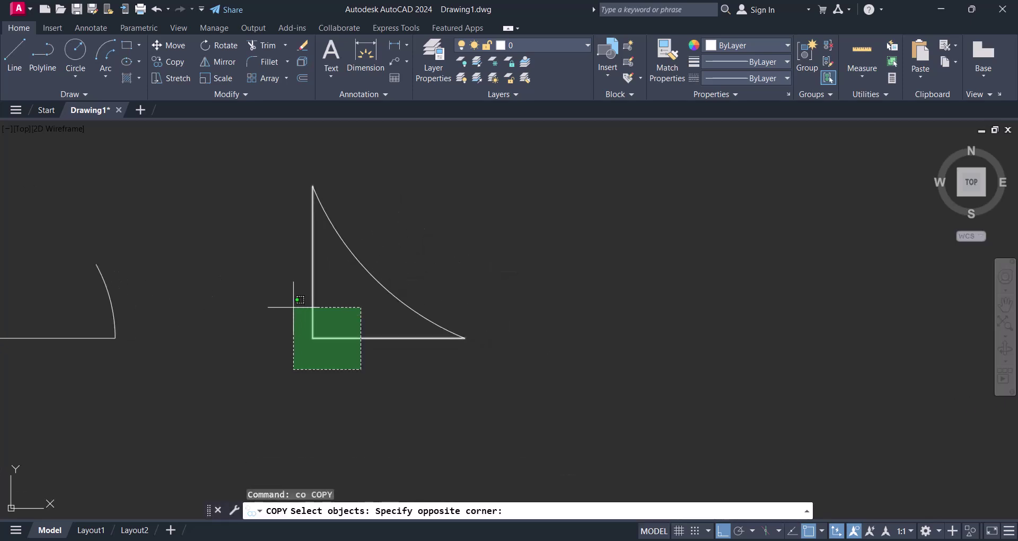
left_click(295, 311)
key("Return")
left_click(270, 350)
left_click(568, 364)
key("Escape")
Draw a Start, End, Direction arc from the bottom line's end to the vertical top, bowed outward.
middle_click_drag(557, 411, 461, 352)
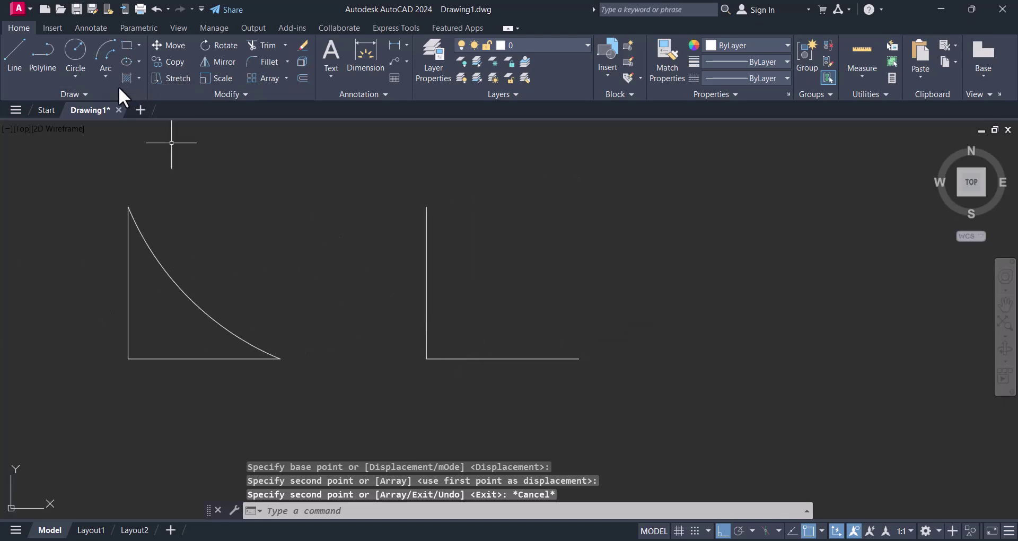
left_click(104, 77)
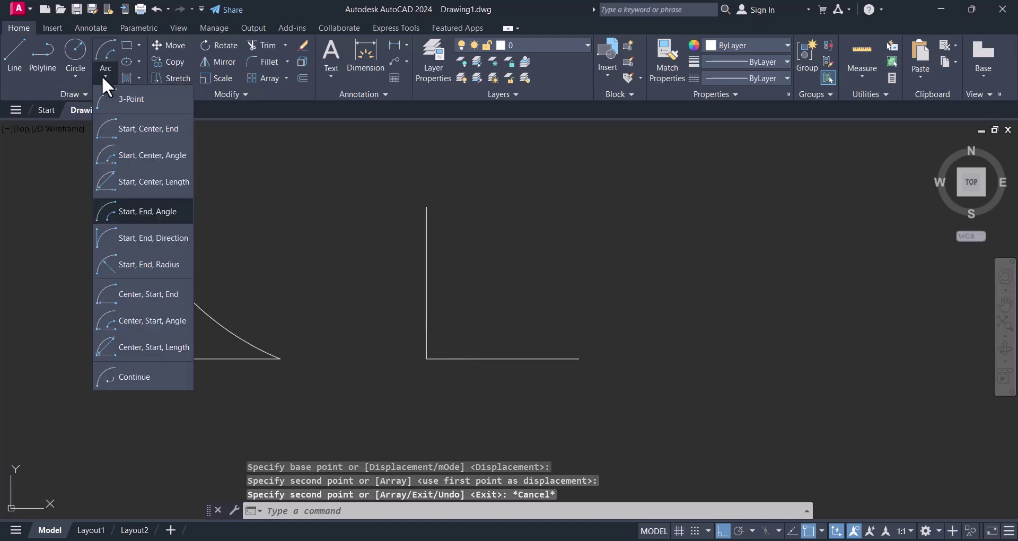
left_click(144, 237)
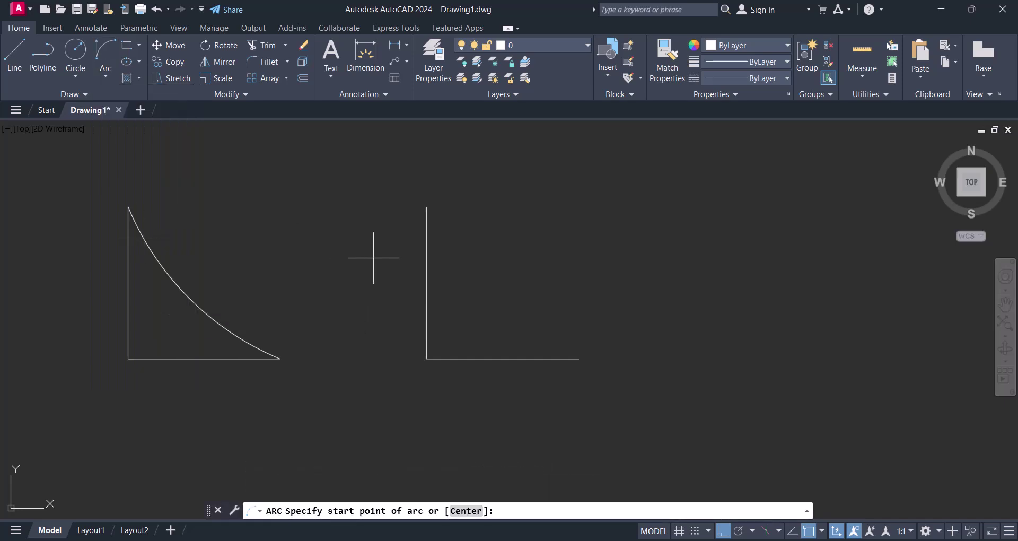
left_click(579, 358)
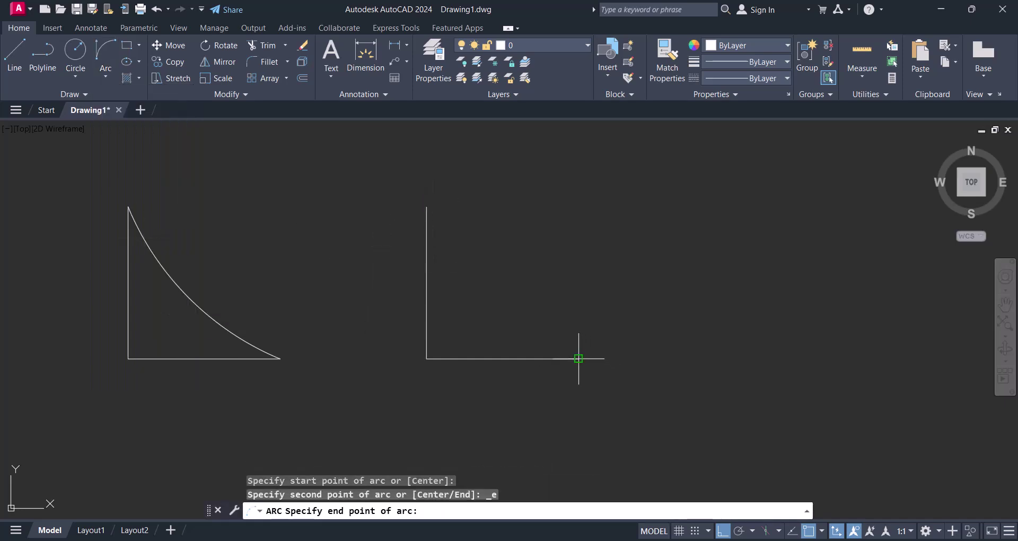
left_click(426, 208)
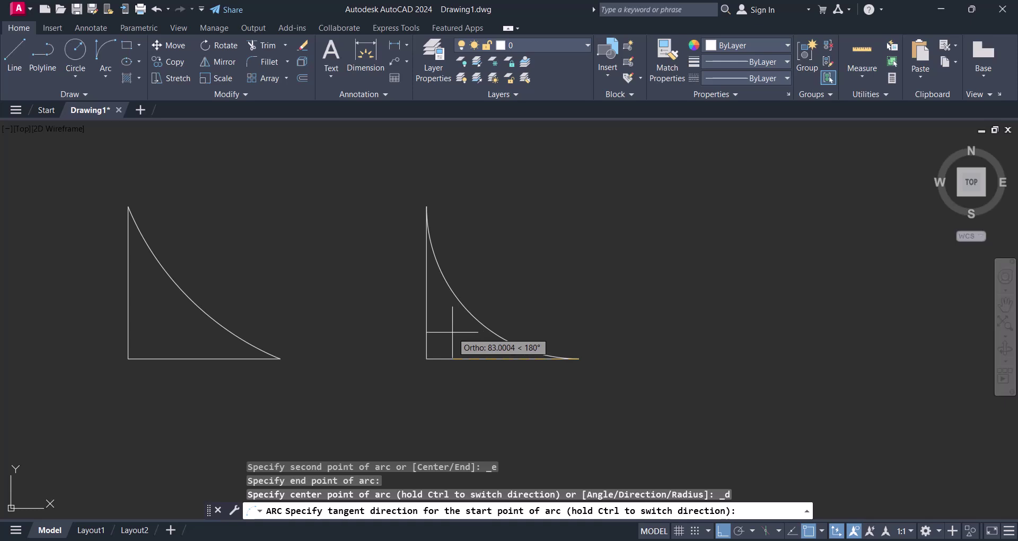
left_click(597, 205)
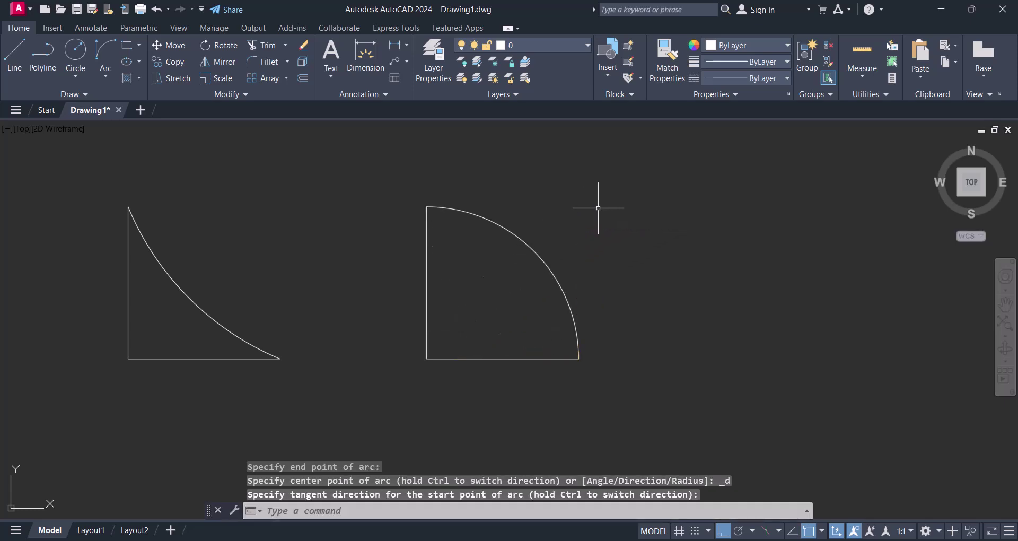
middle_click_drag(614, 318, 576, 292)
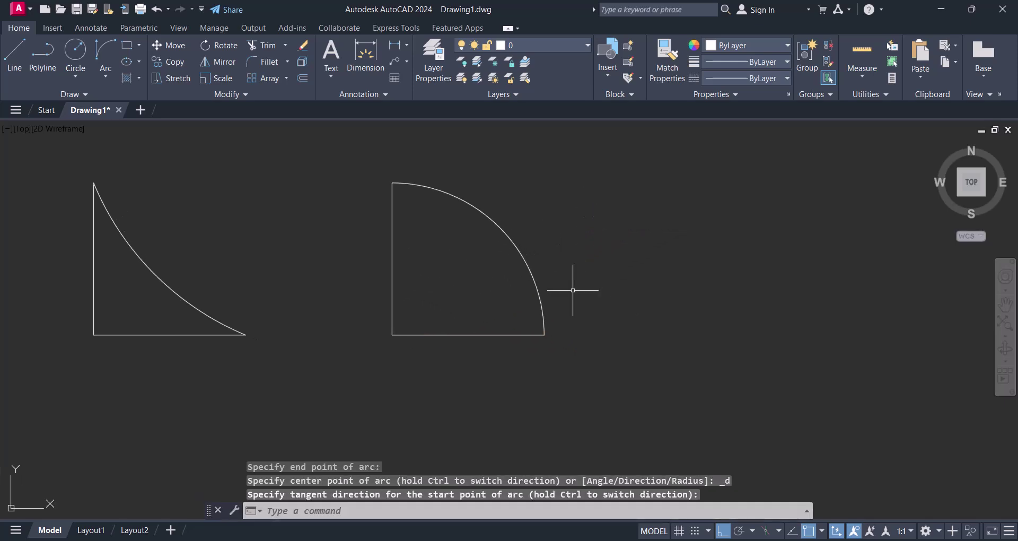
Copy the quarter-arc shape's two straight lines to the right as a new L.
key("Escape")
key("Escape")
type("co")
key("Return")
left_click(439, 371)
left_click(326, 247)
key("Return")
left_click(334, 318)
left_click(625, 364)
key("Escape")
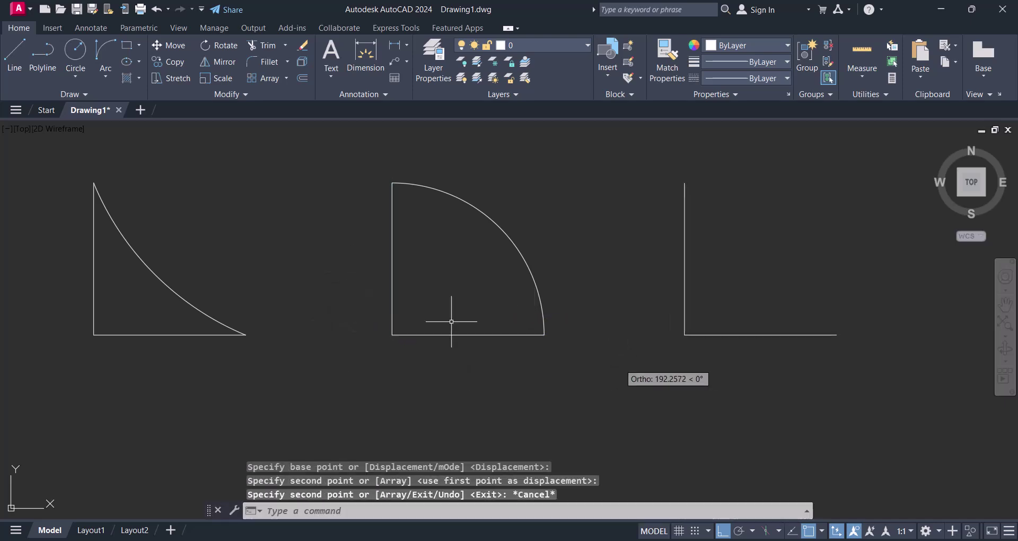
Draw a Start, End, Radius arc from the vertical top to the bottom line's end, radius 200.
left_click(106, 77)
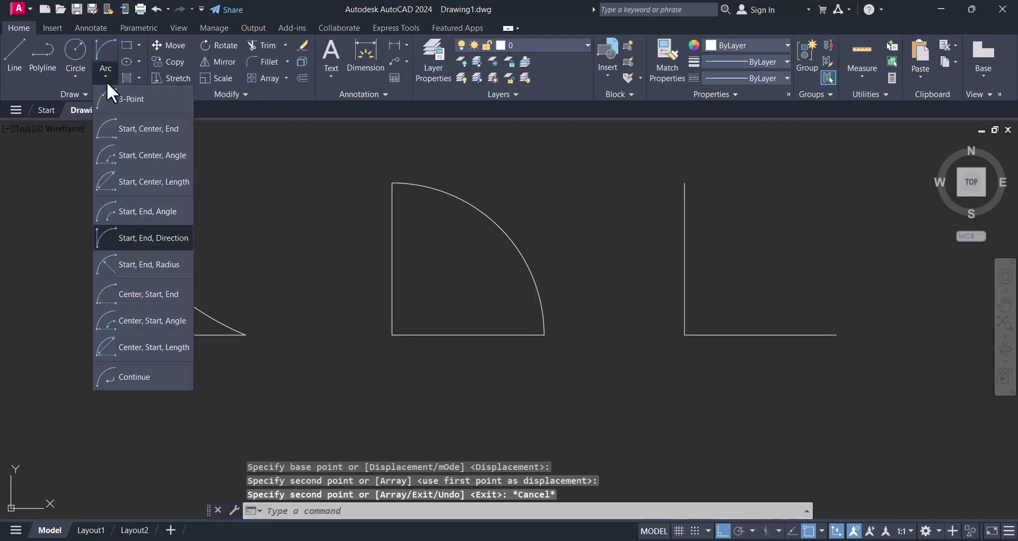
left_click(136, 264)
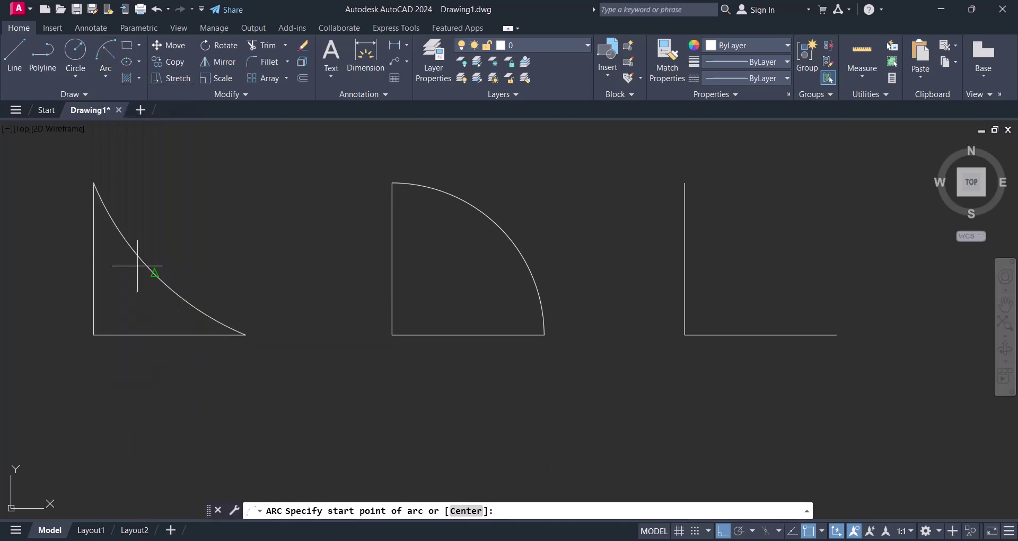
left_click(684, 182)
left_click(836, 334)
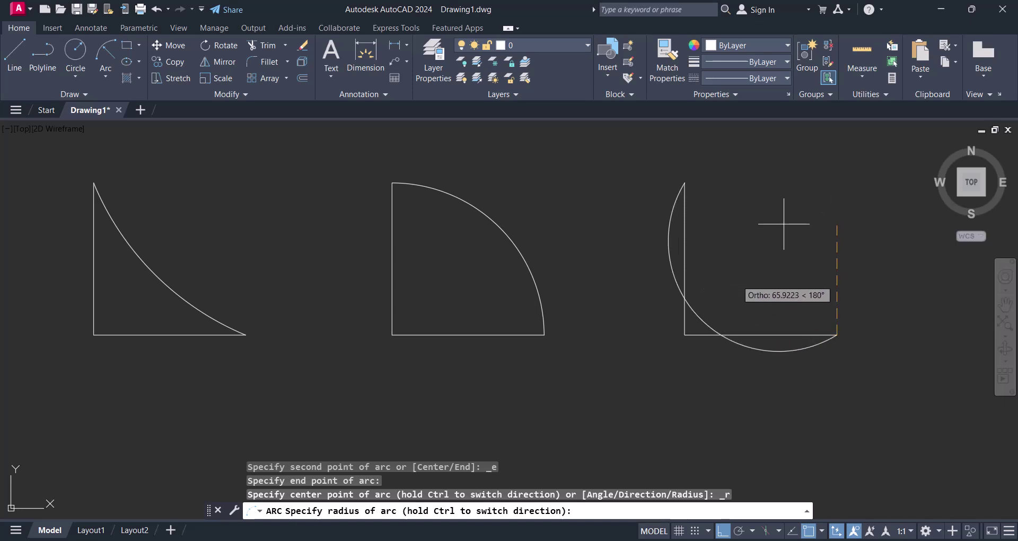
key("Return")
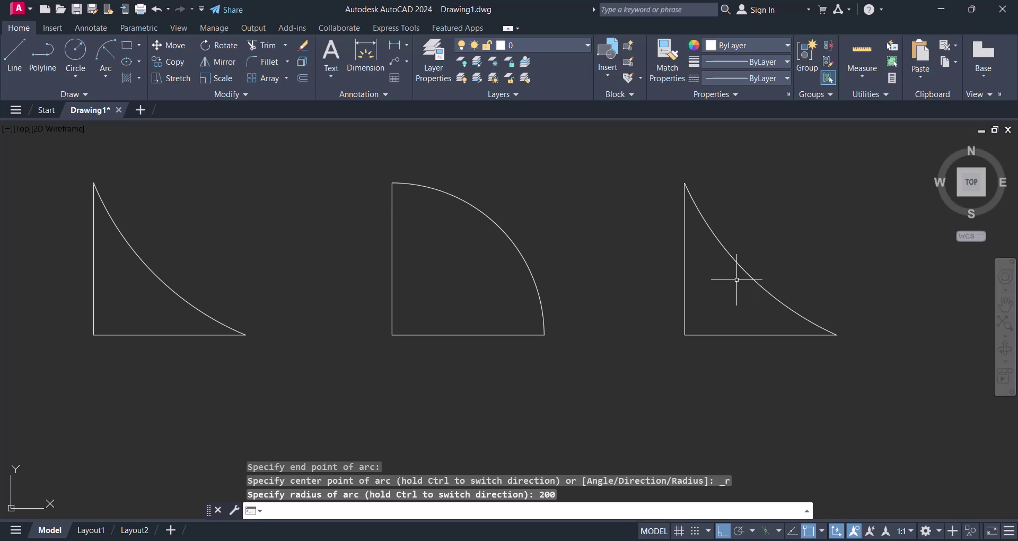
scroll(791, 284, "up", 4)
key("Escape")
left_click(625, 295)
left_click(547, 356)
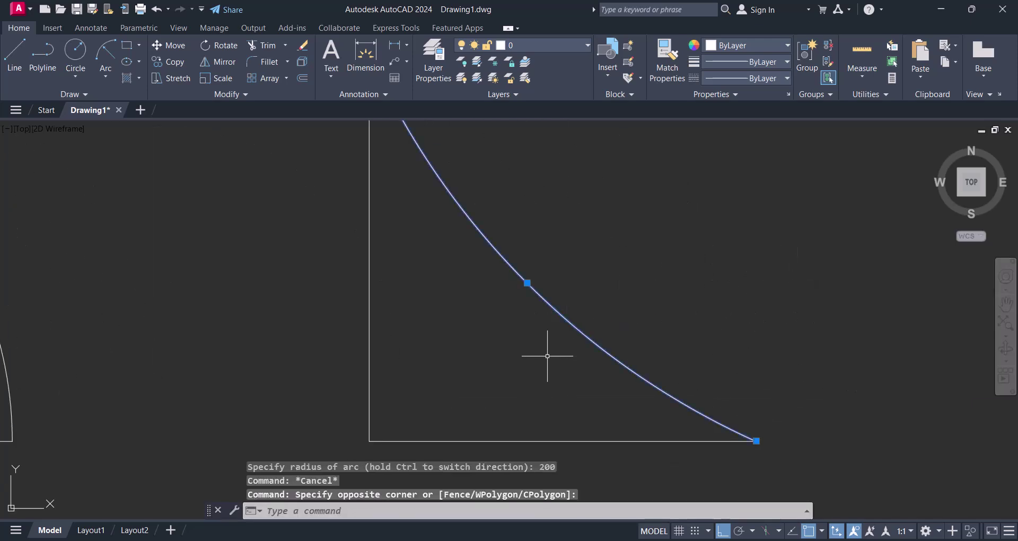
key("Escape")
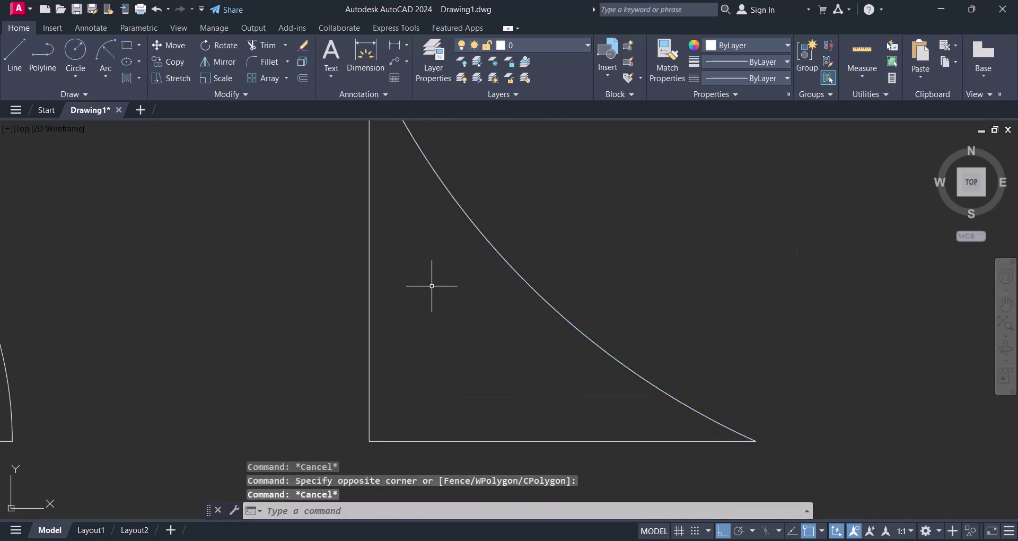
Add a Radius dimension reading R200 to the seventh shape's concave arc.
left_click(406, 45)
left_click(449, 176)
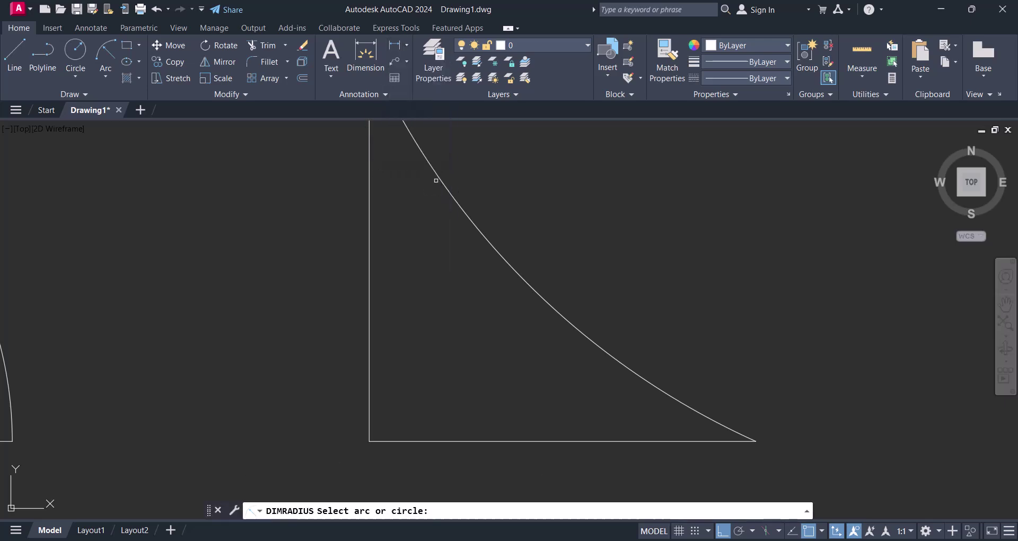
left_click(508, 260)
left_click(560, 255)
key("Escape")
scroll(591, 272, "down", 5)
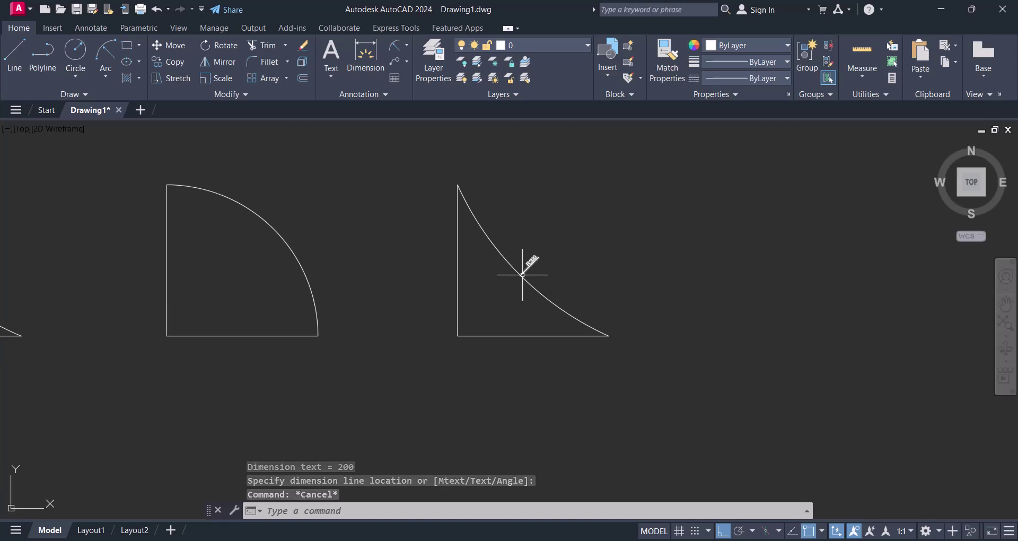
scroll(522, 276, "up", 2)
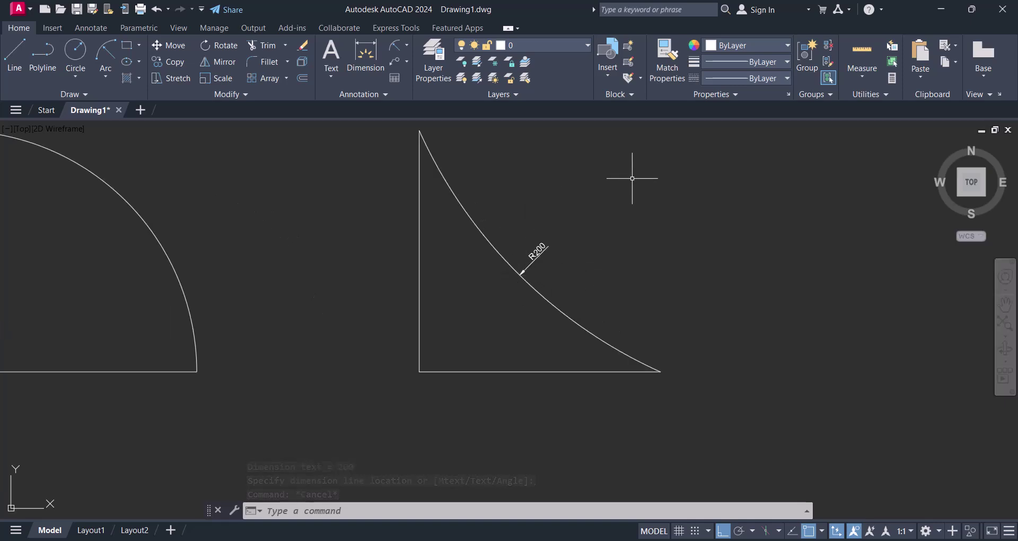
middle_click_drag(620, 196, 560, 228)
key("Escape")
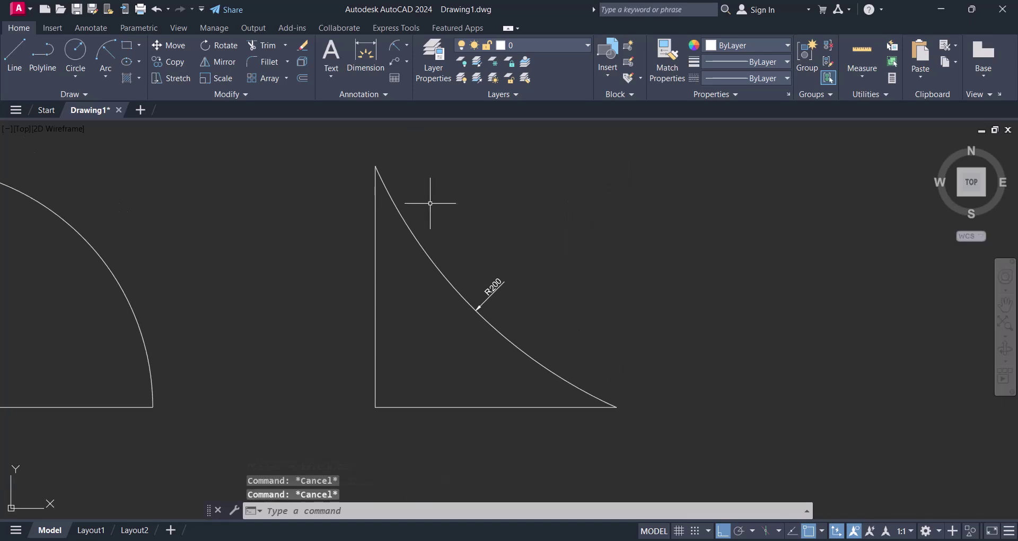
left_click(104, 76)
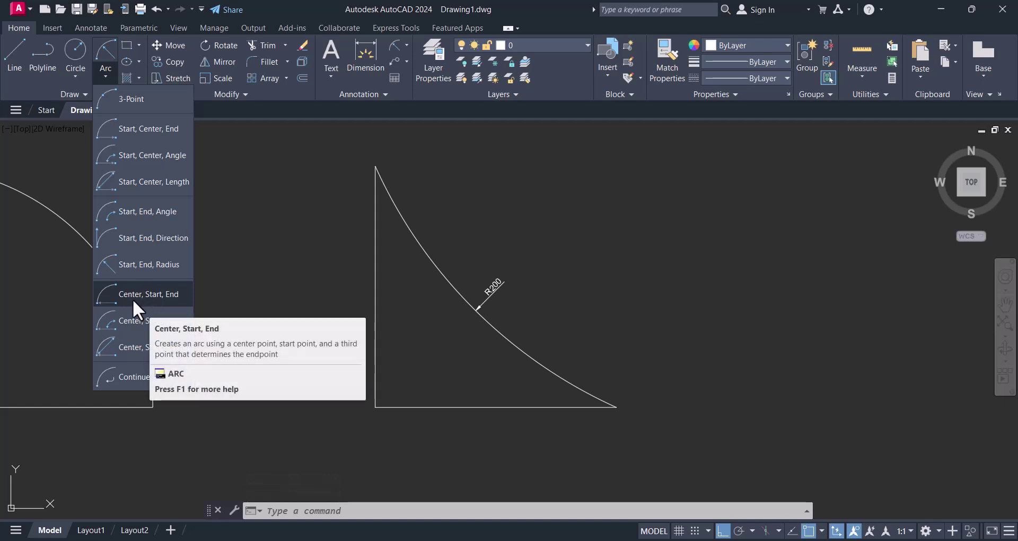
Copy the R200 shape's vertical and bottom lines from their corner to a new spot on the right.
key("Escape")
type("co")
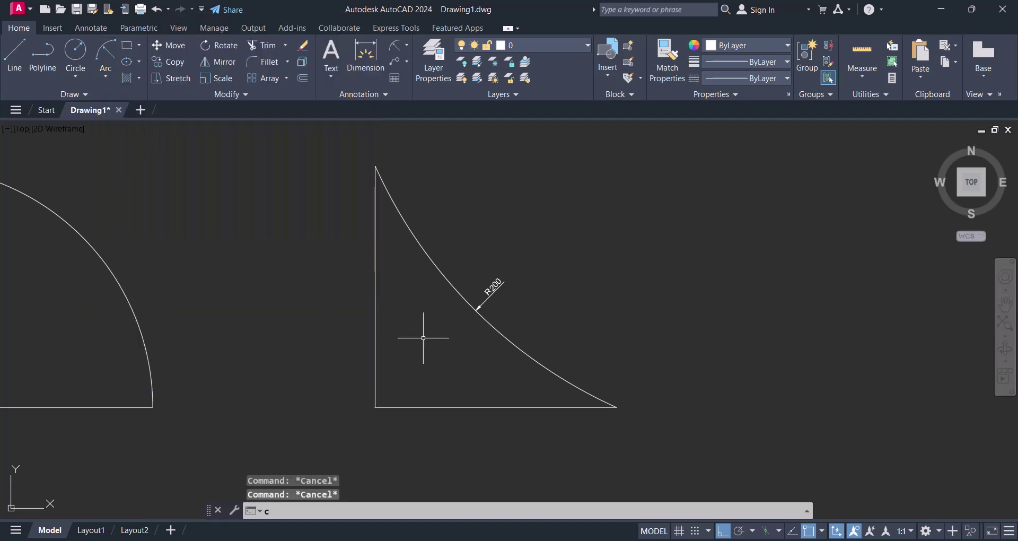
key("Return")
left_click(445, 420)
left_click(324, 346)
key("Return")
left_click(308, 352)
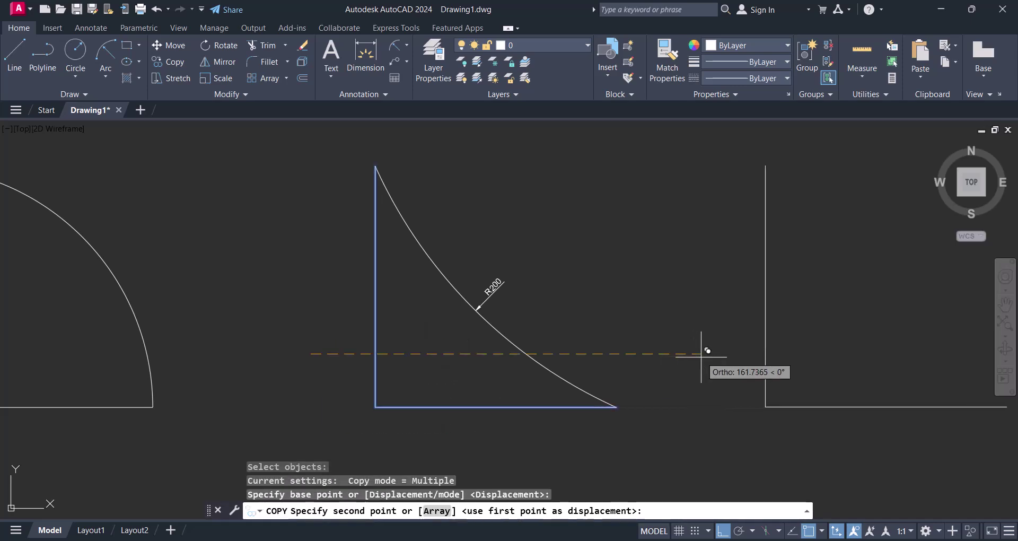
left_click(700, 352)
key("Escape")
middle_click_drag(697, 337, 382, 330)
key("Escape")
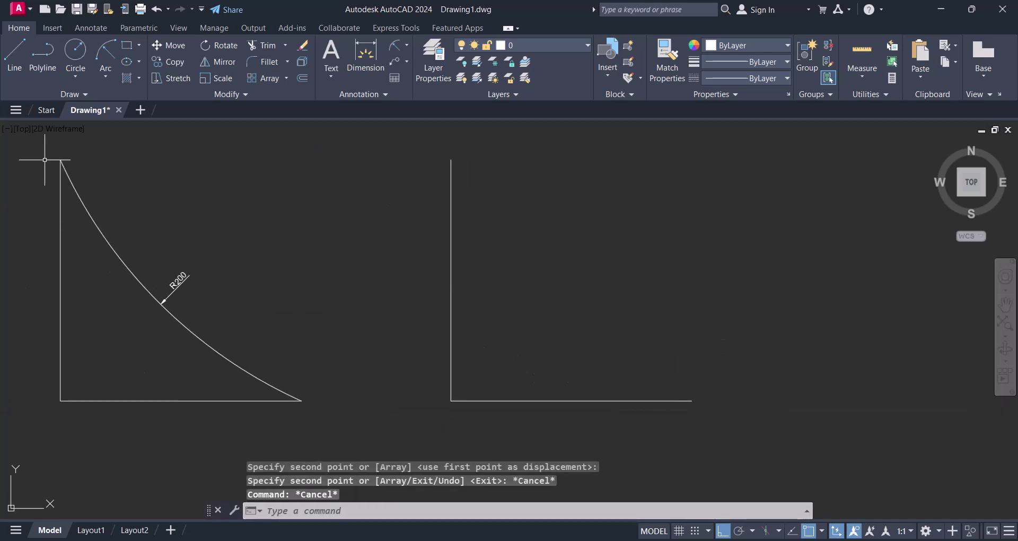
Draw a Center, Start, End arc centred on the L corner, from the vertical top to the bottom end.
left_click(105, 77)
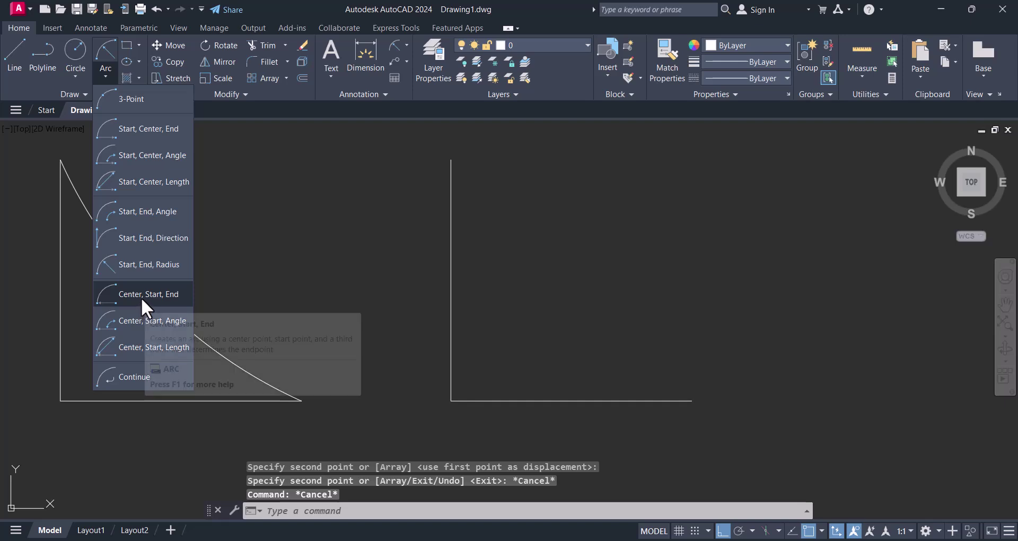
left_click(106, 74)
left_click(173, 297)
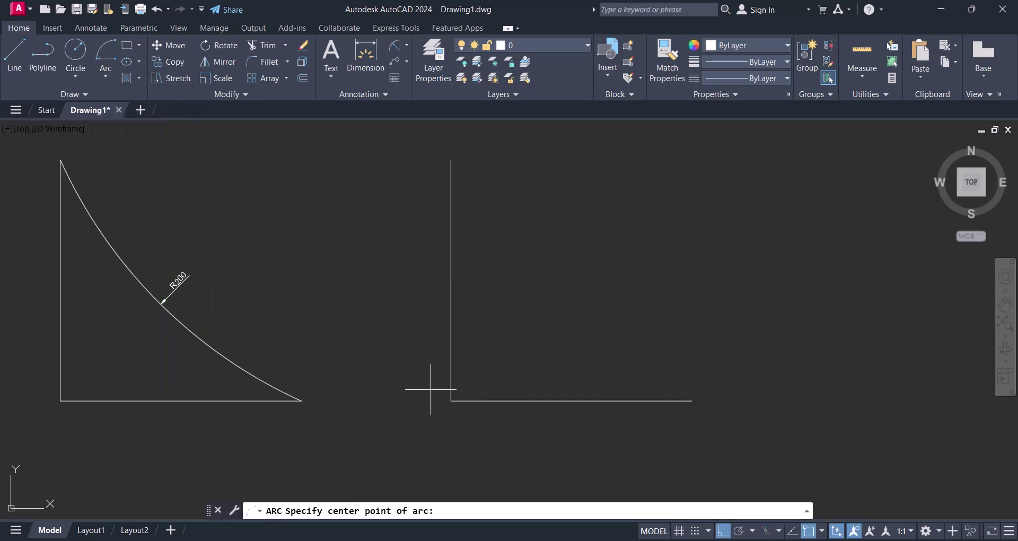
left_click(451, 400)
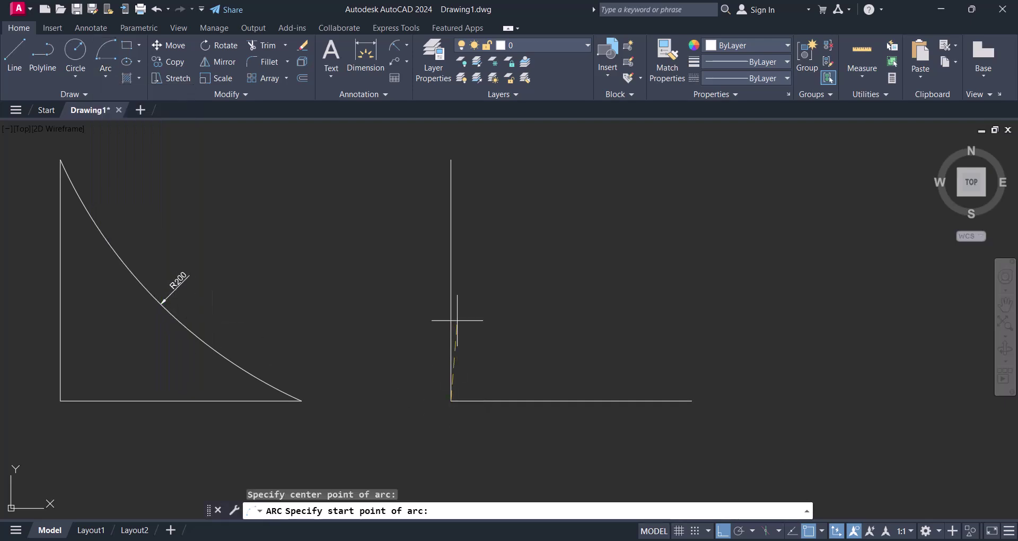
left_click(451, 159)
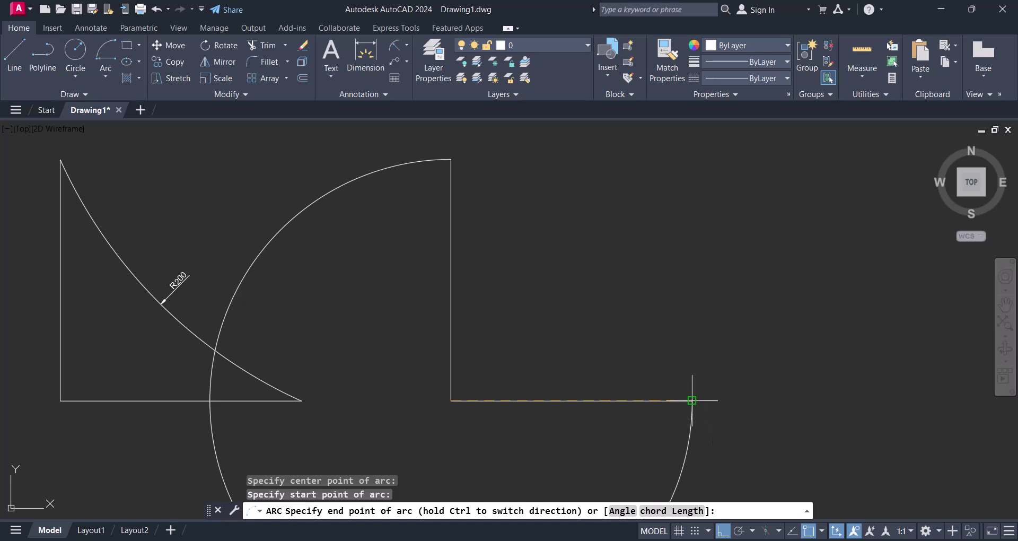
left_click(692, 400)
scroll(476, 235, "down", 2)
key("Escape")
key("Escape")
Start moving the new three-quarter-arc figure with M, windowing its objects.
type("m")
key("Return")
left_click(675, 405)
Move the three-quarter-arc figure, arc and both lines, further to the right.
left_click(404, 164)
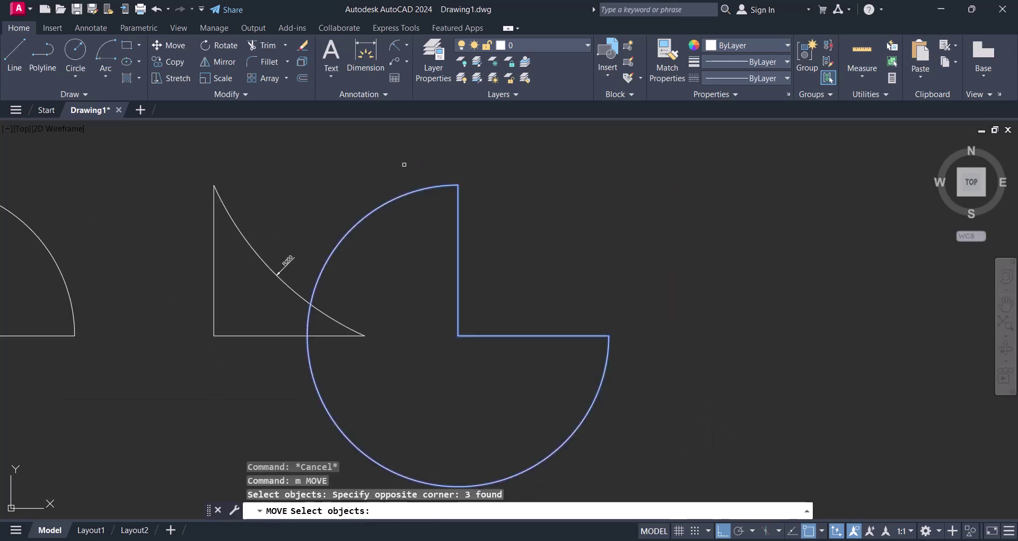
key("Return")
left_click(414, 165)
left_click(537, 175)
key("Escape")
scroll(552, 274, "down", 4)
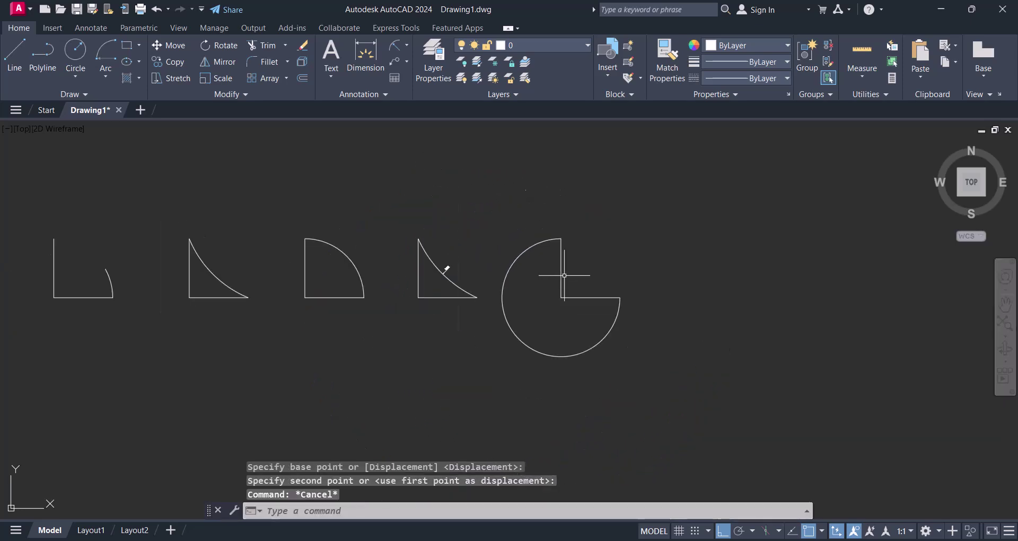
key("Escape")
middle_click_drag(564, 276, 472, 277)
scroll(478, 286, "up", 5)
Copy the figure's two straight lines from the corner to a new L further right.
type("c")
key("Return")
type("co")
key("Return")
key("Escape")
key("Escape")
key("Escape")
type("co")
key("Return")
left_click(517, 347)
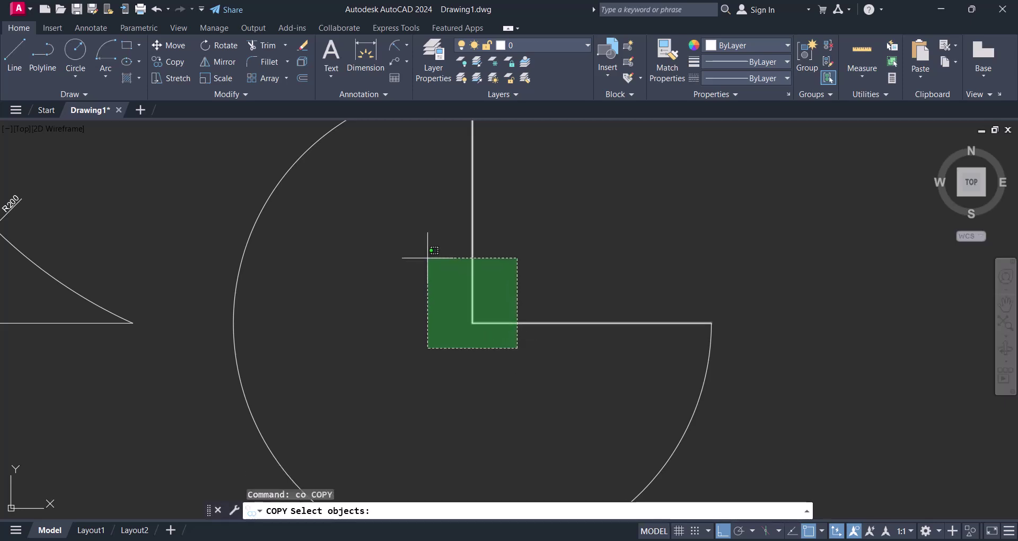
left_click(428, 258)
key("Return")
left_click(410, 312)
middle_click_drag(687, 312, 410, 329)
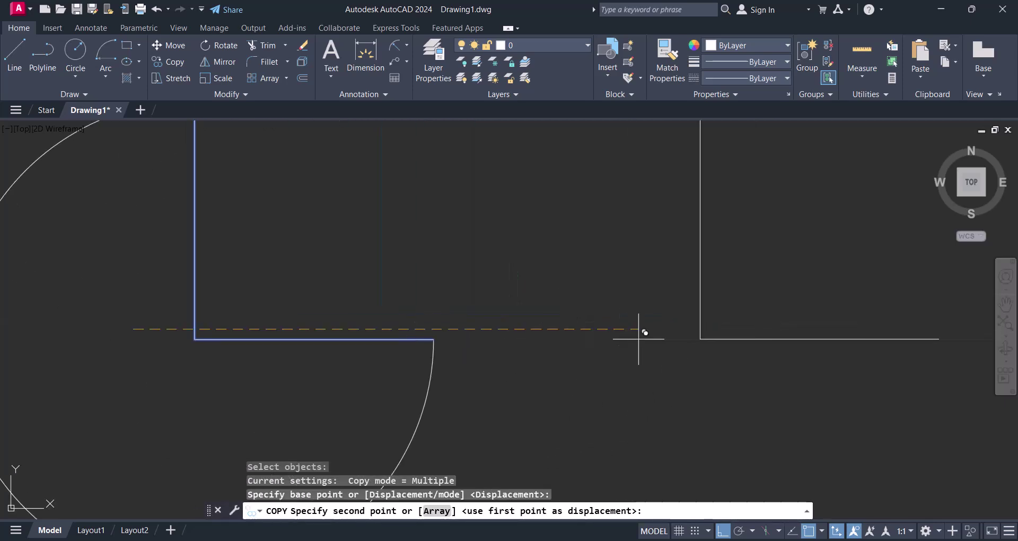
left_click(597, 348)
key("Escape")
scroll(602, 340, "down", 4)
key("Escape")
middle_click_drag(602, 339, 466, 331)
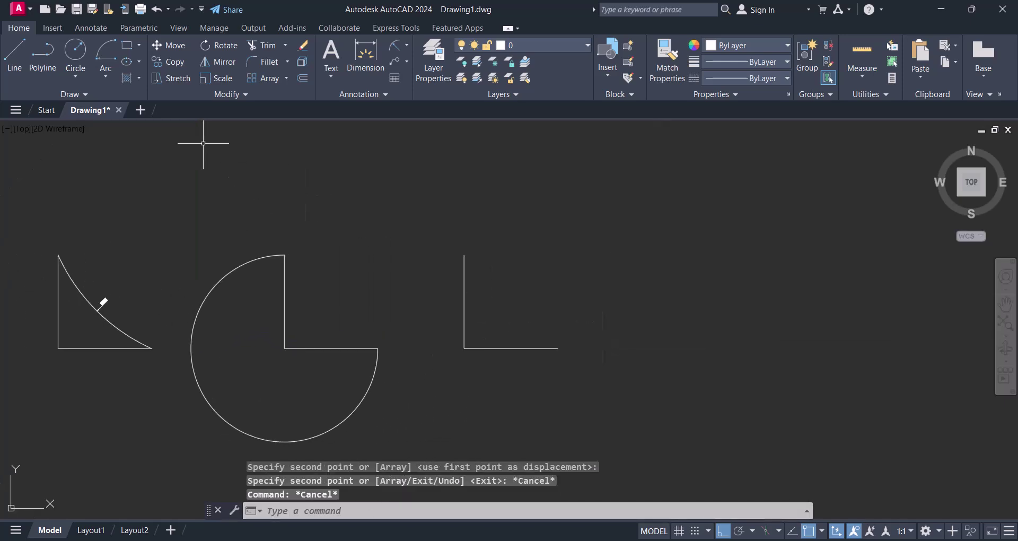
left_click(106, 77)
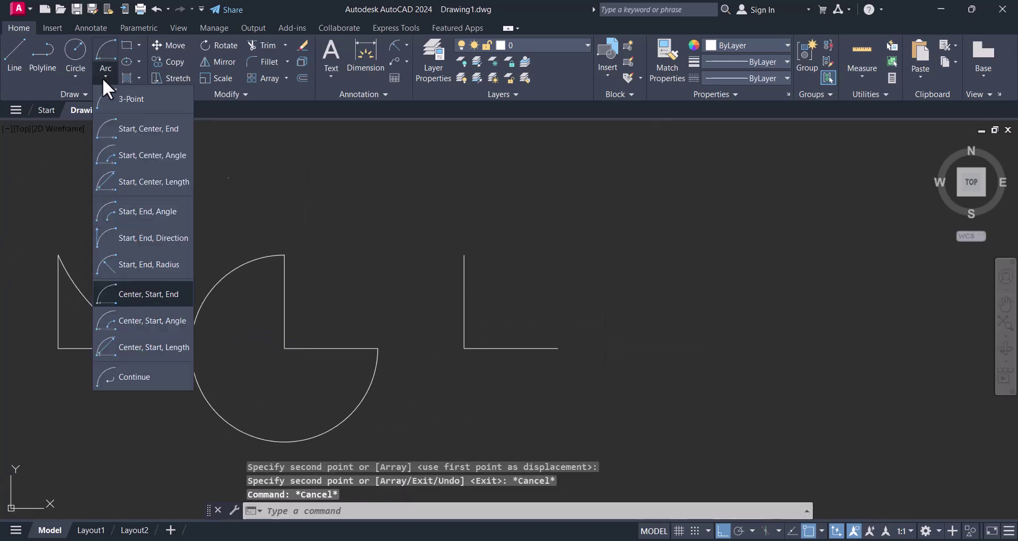
Draw a Center, Start, Angle arc centred on the horizontal line's end, from the vertical top, angle 270°.
left_click(125, 321)
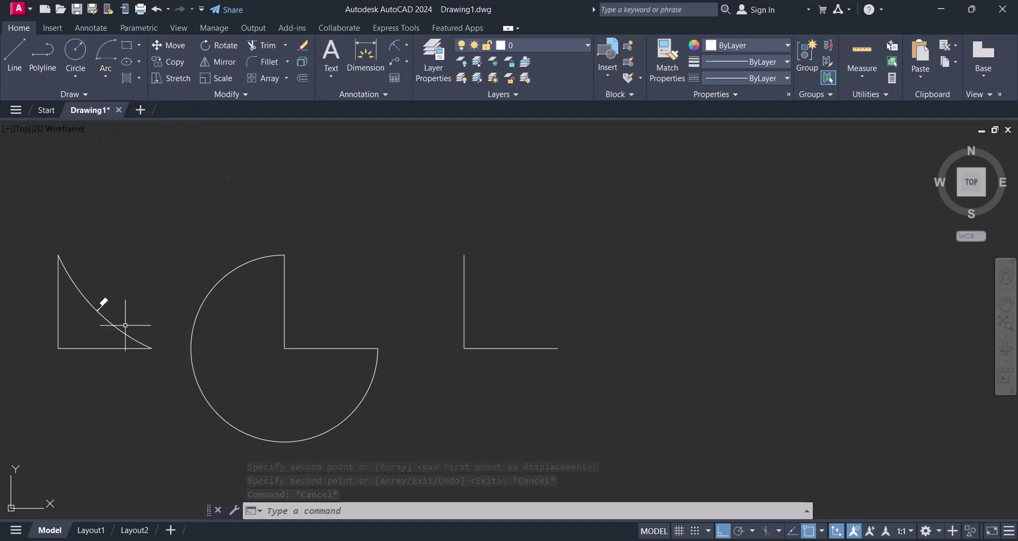
left_click(105, 78)
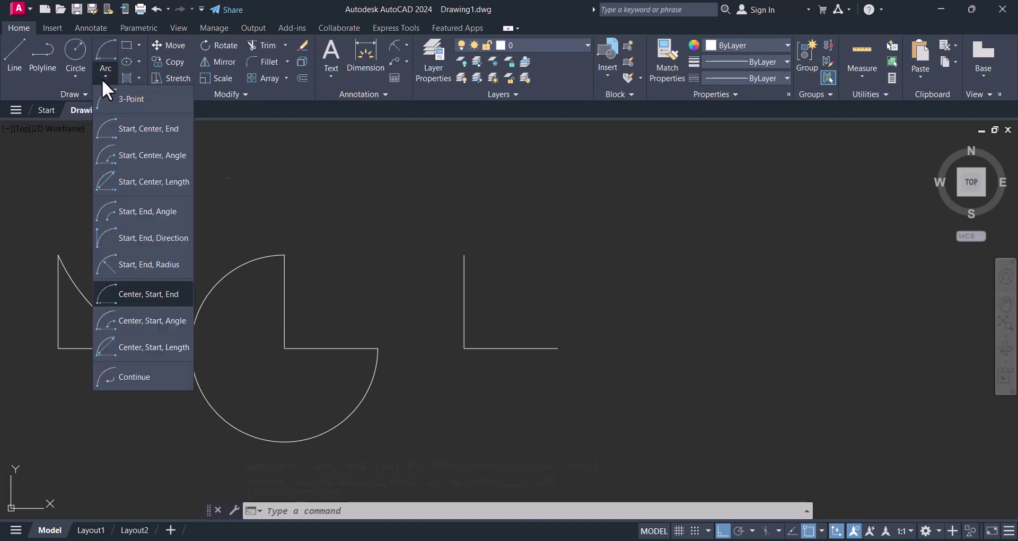
left_click(142, 317)
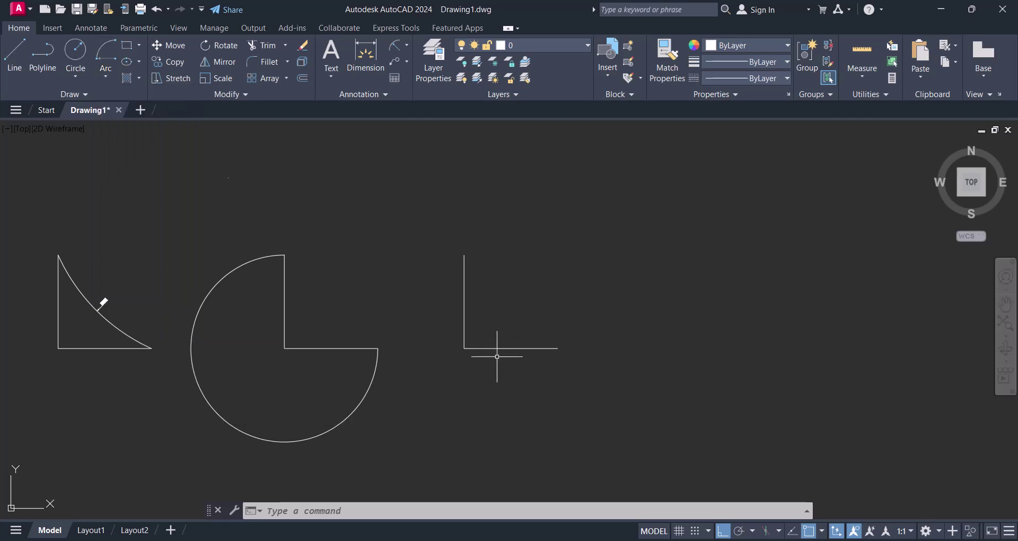
left_click(106, 77)
left_click(139, 316)
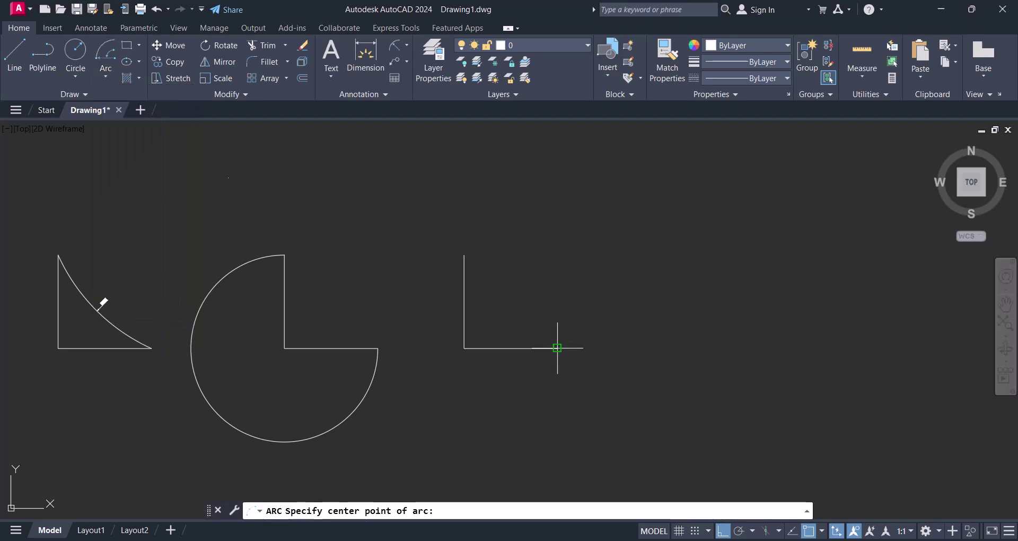
left_click(557, 348)
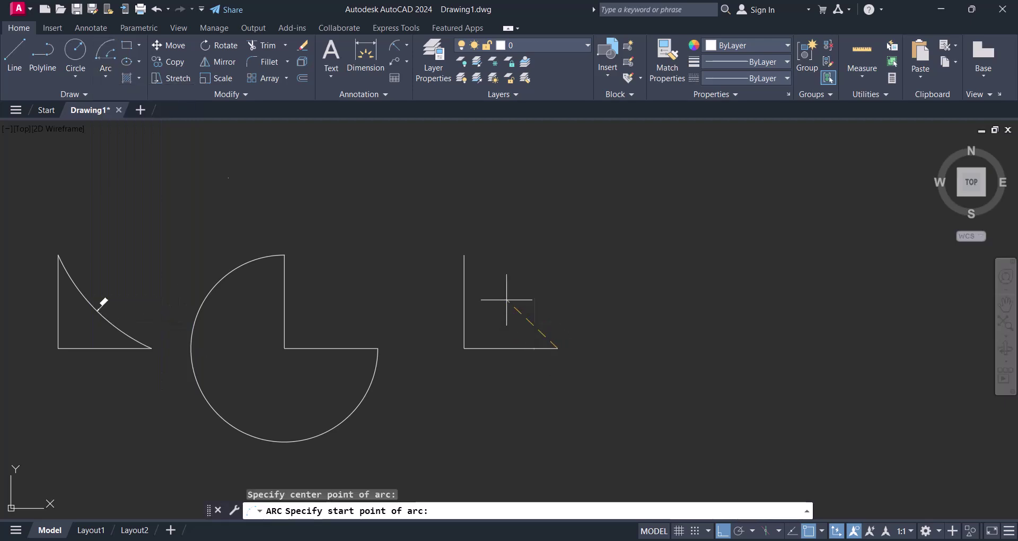
left_click(465, 255)
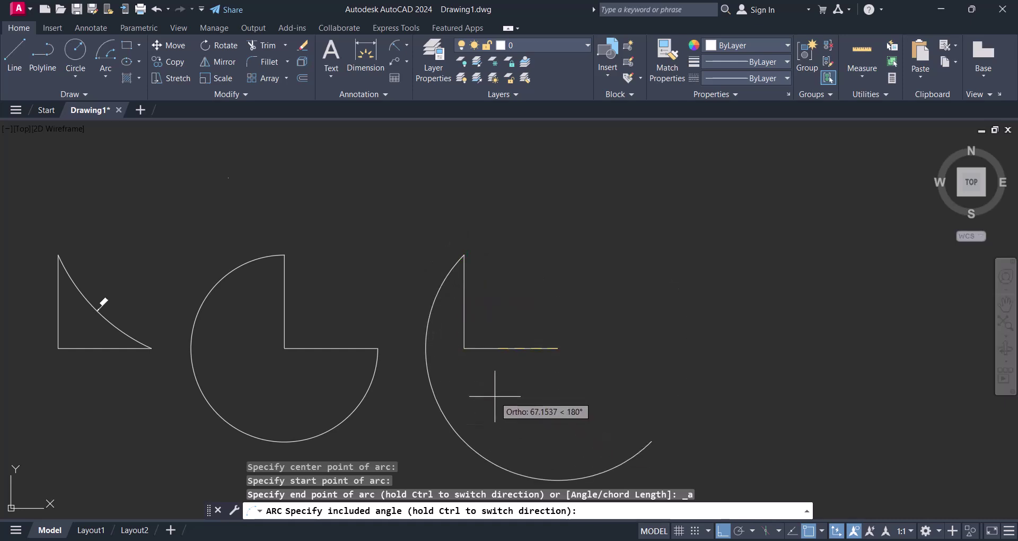
key("Return")
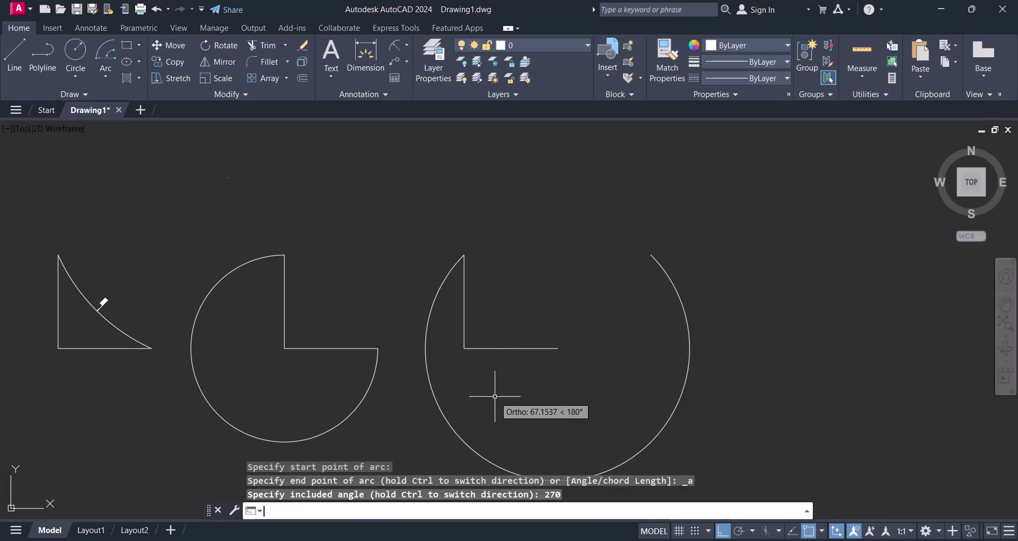
key("Escape")
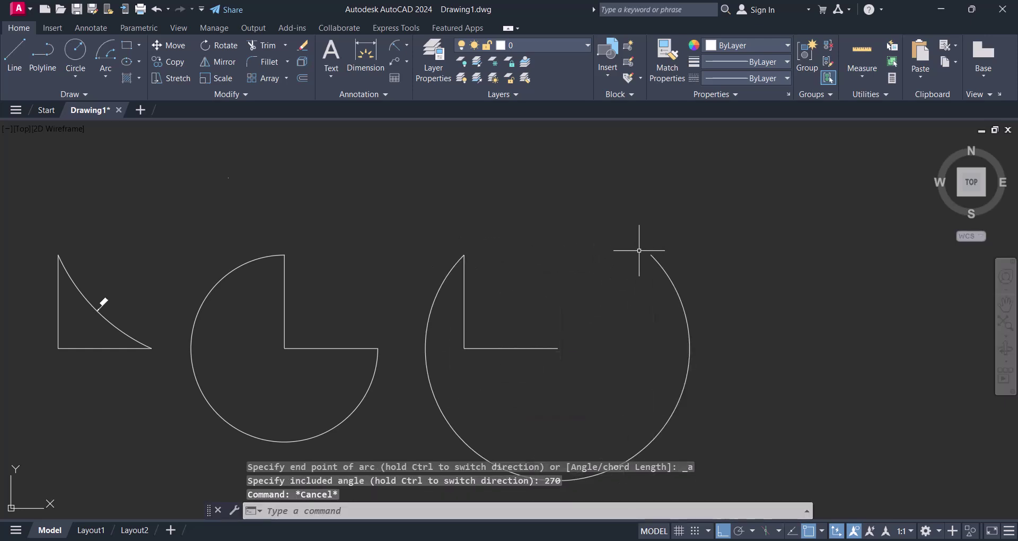
Copy the L's two lines from their corner to the right end of the row.
scroll(629, 207, "down", 3)
middle_click_drag(629, 207, 575, 223)
type("co")
key("Return")
left_click(494, 343)
left_click(439, 300)
key("Return")
left_click(448, 329)
left_click(739, 329)
key("Escape")
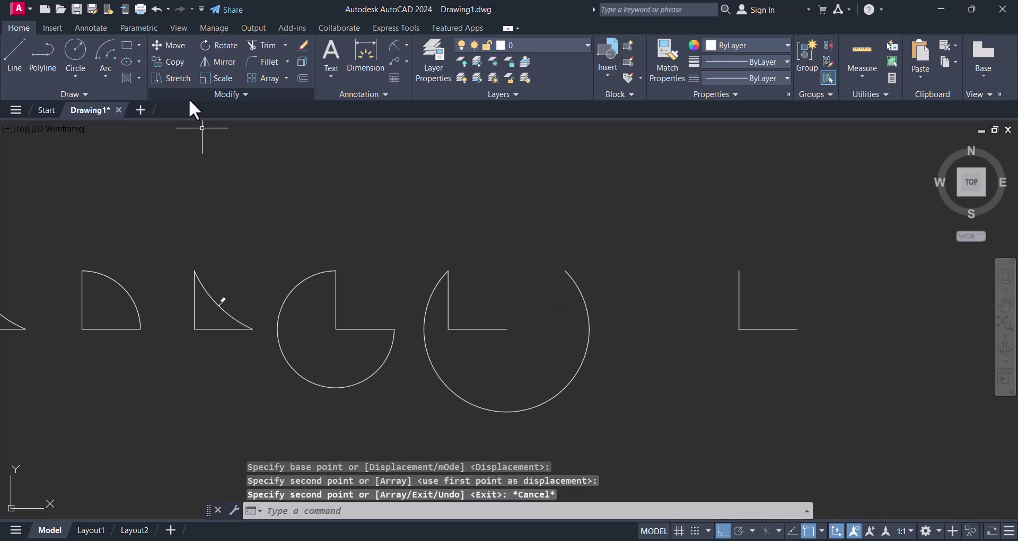
left_click(105, 77)
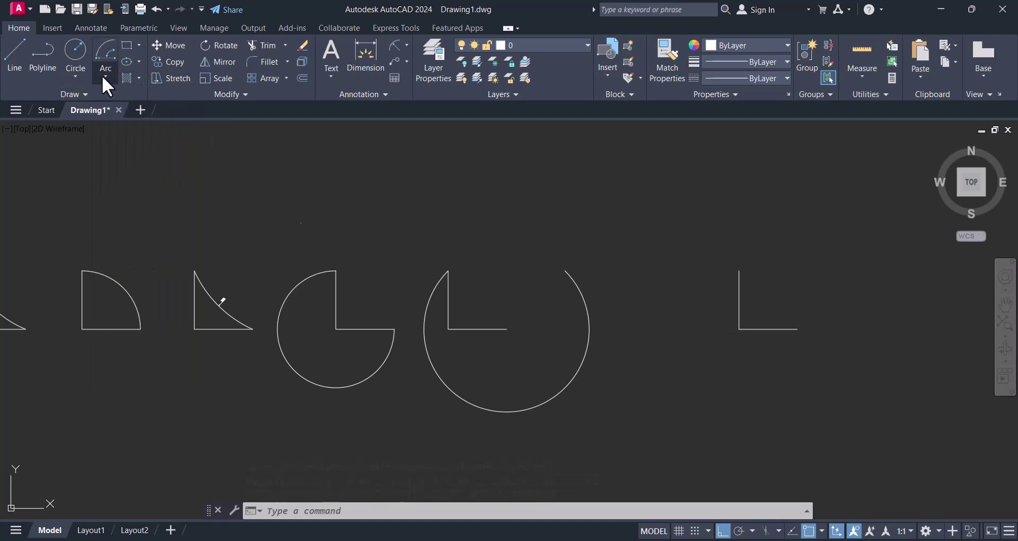
left_click(103, 76)
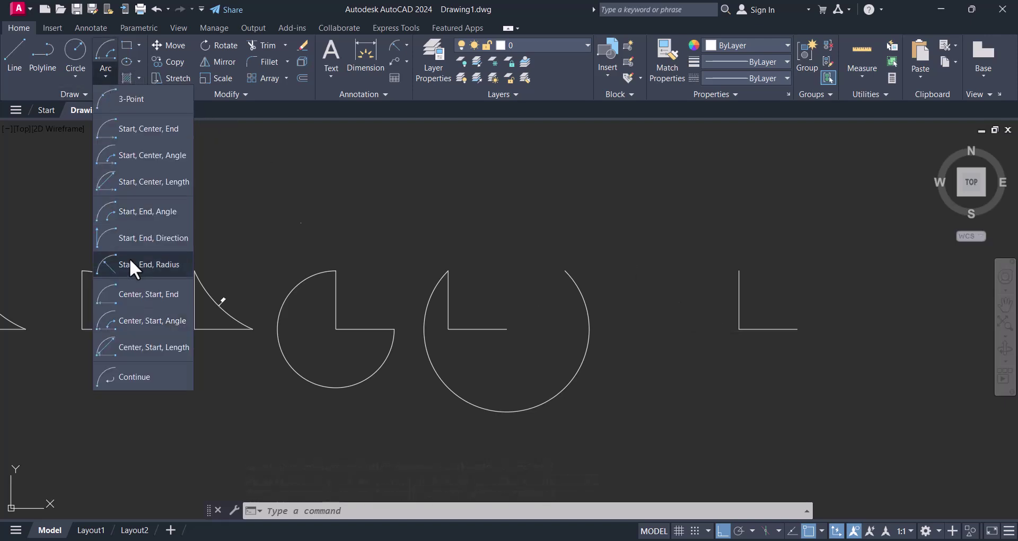
Draw a Center, Start, Length arc centred on the horizontal line's end, from the L's top, chord 100.
left_click(154, 343)
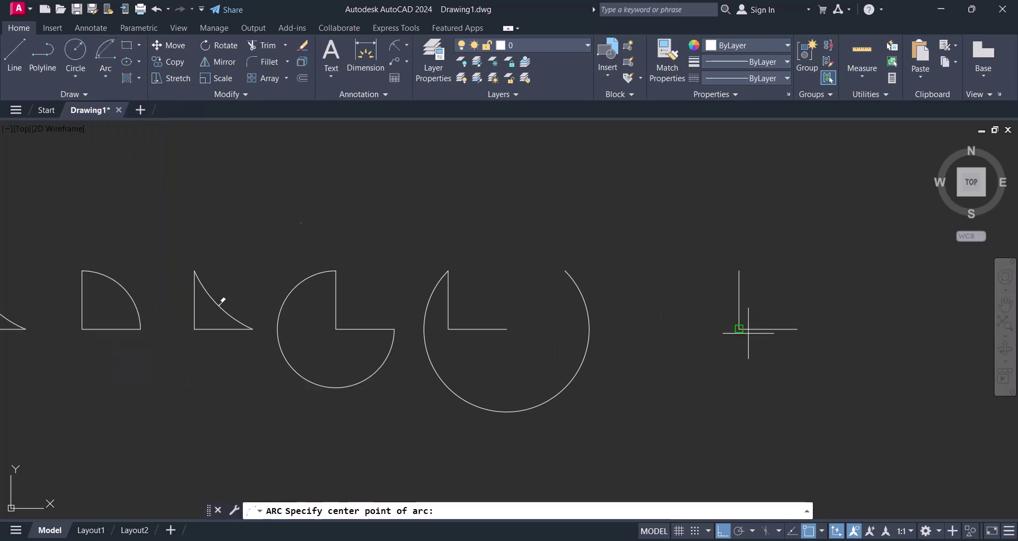
left_click(794, 331)
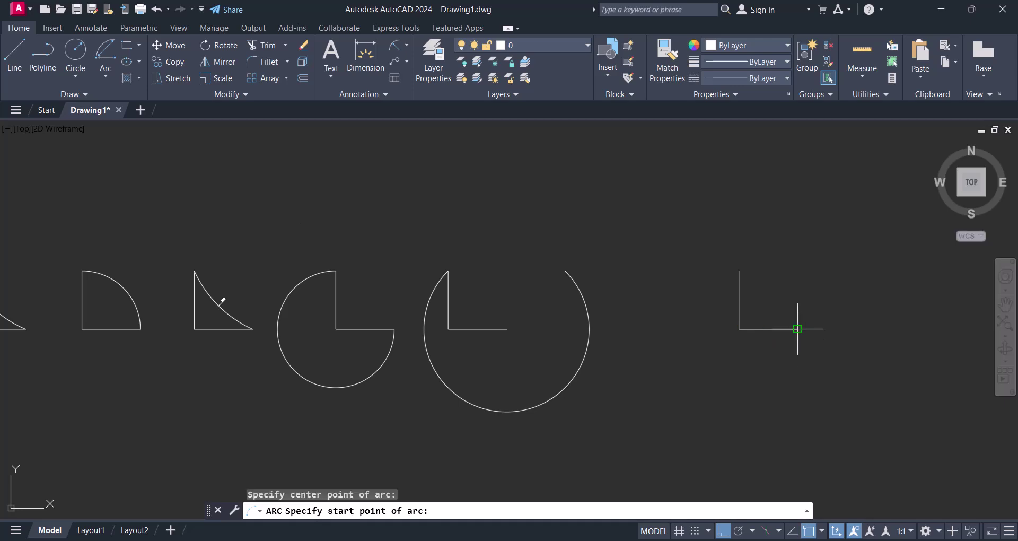
left_click(739, 270)
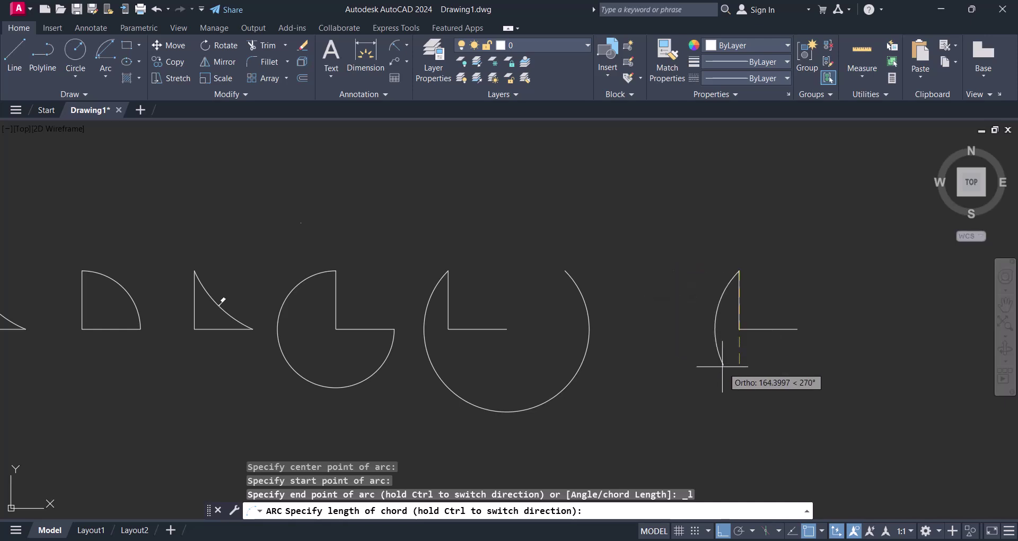
left_click(107, 73)
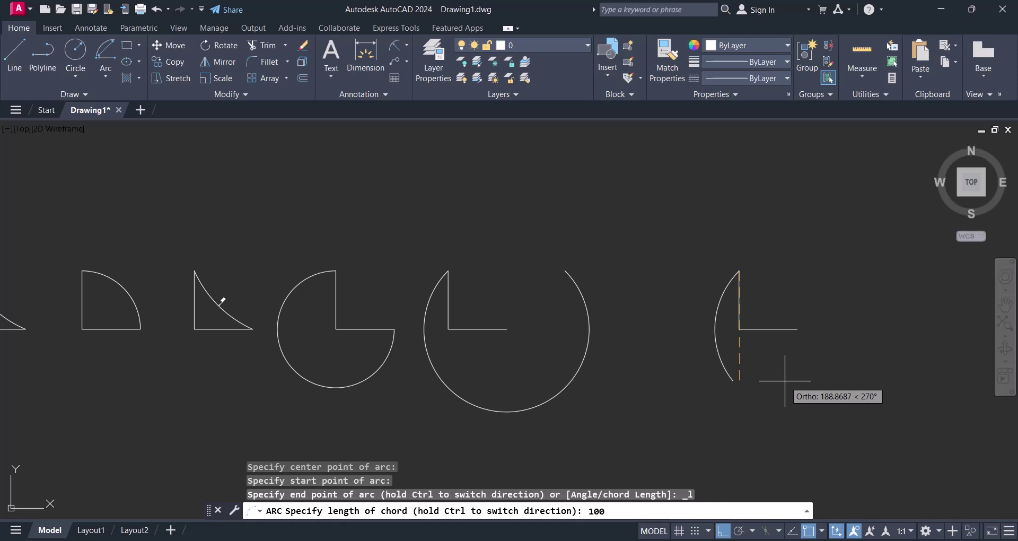
type("100")
key("Return")
key("Escape")
scroll(746, 309, "up", 2)
scroll(746, 308, "up", 4)
left_click(649, 345)
left_click(602, 313)
key("Escape")
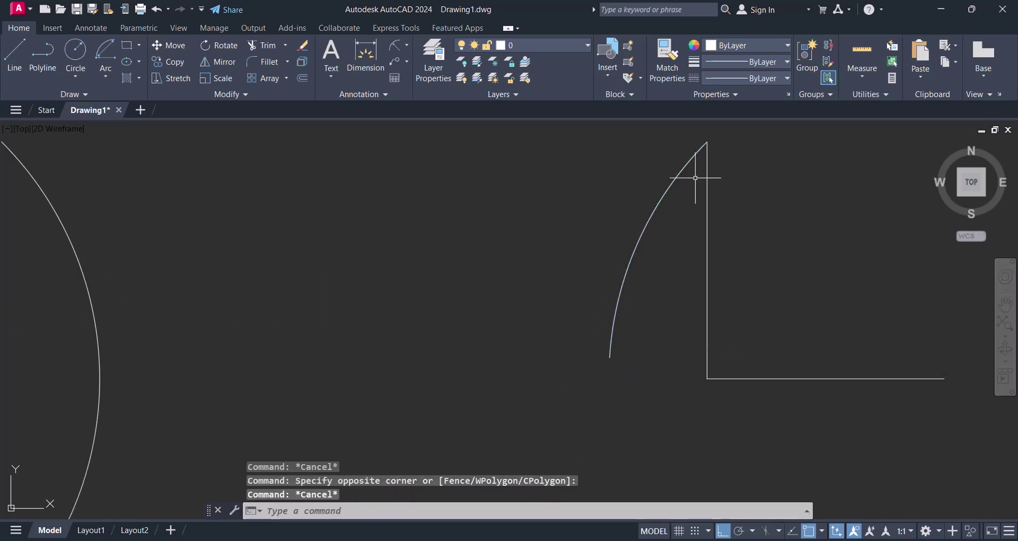
LIST the new arc: radius 141.4214, angles 135° to 176°, arc length 102.2101.
key("Escape")
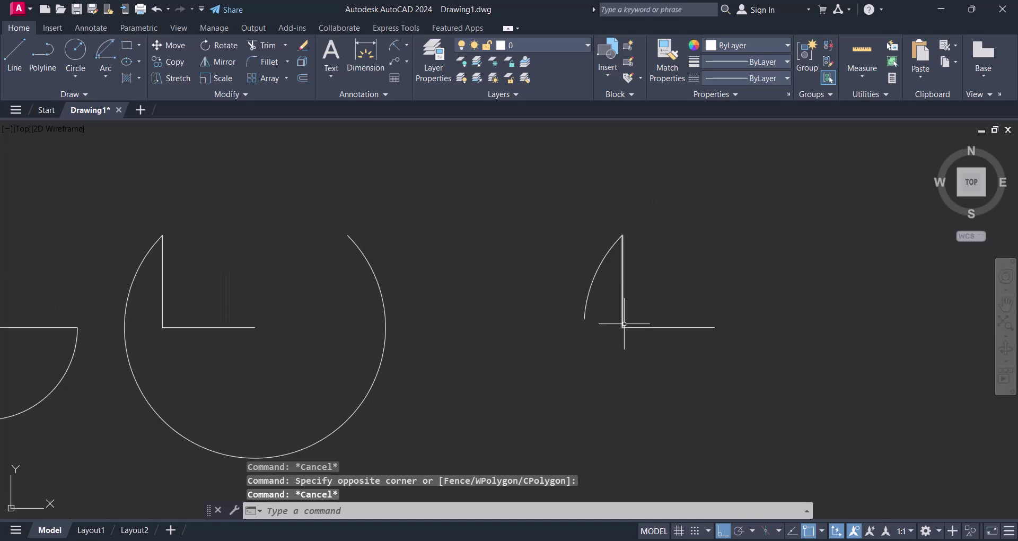
type("LU")
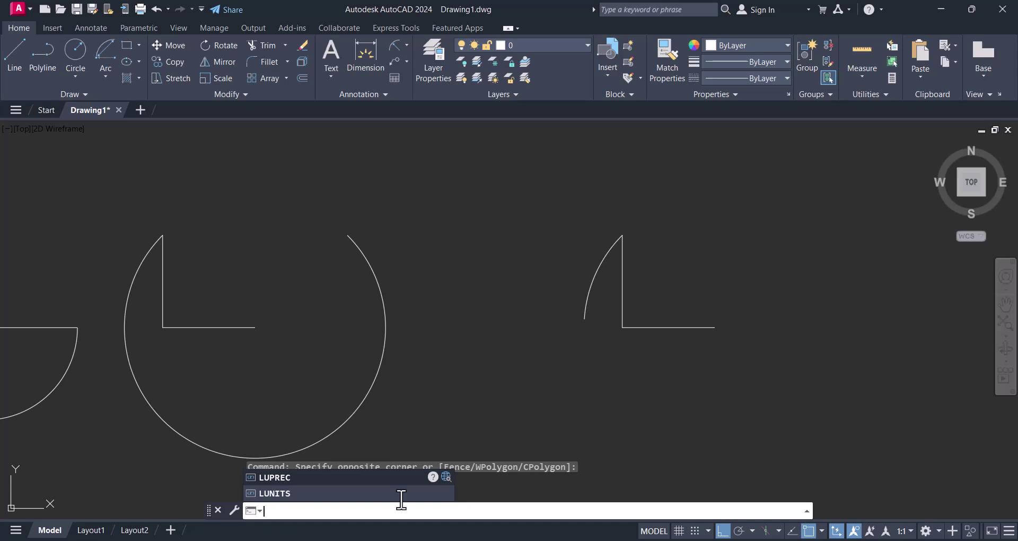
type("list")
key("Return")
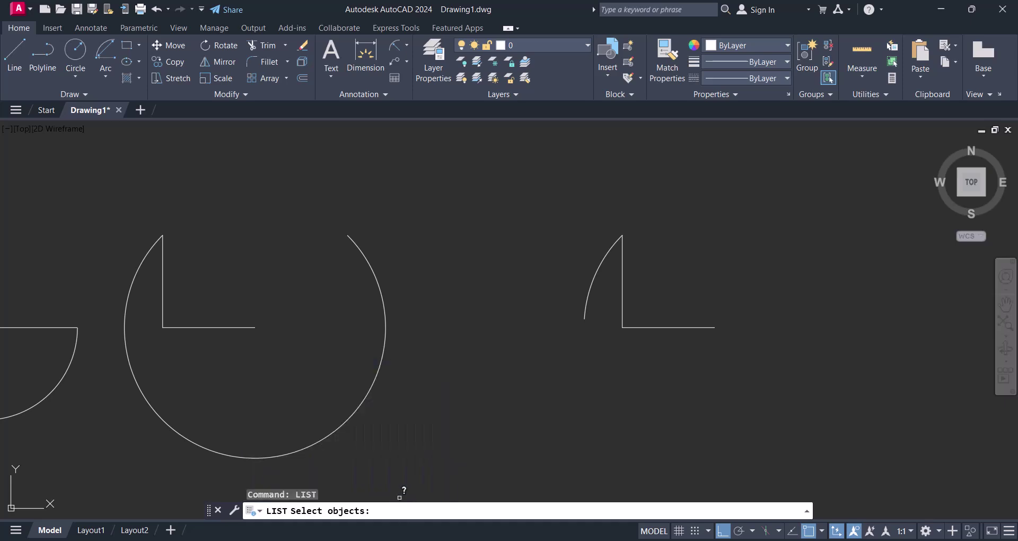
left_click(601, 264)
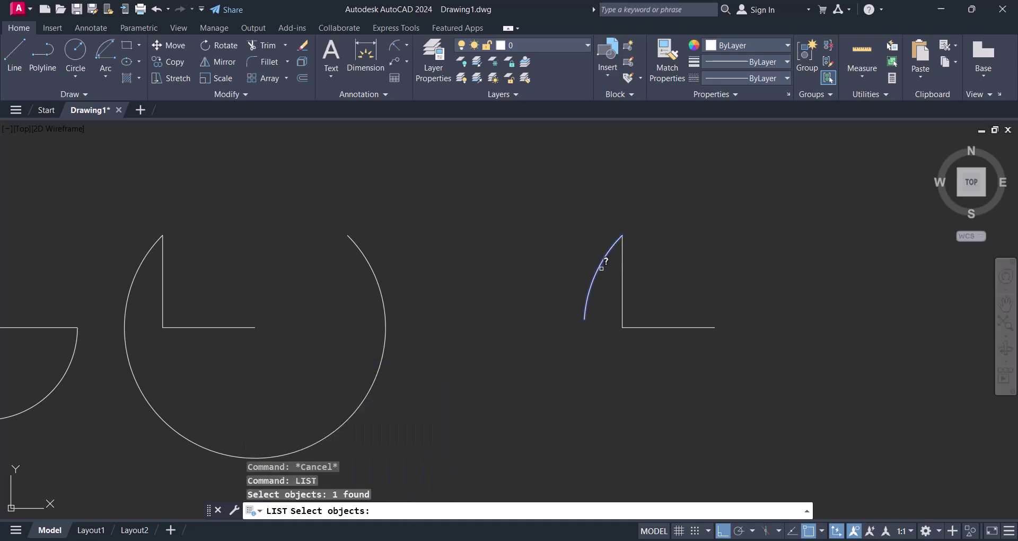
key("Return")
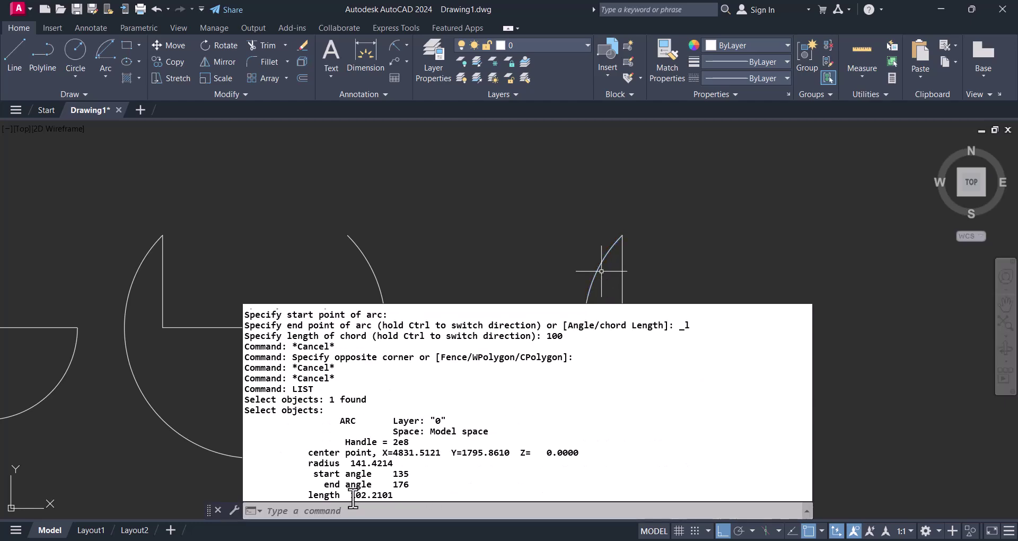
key("ctrl+a")
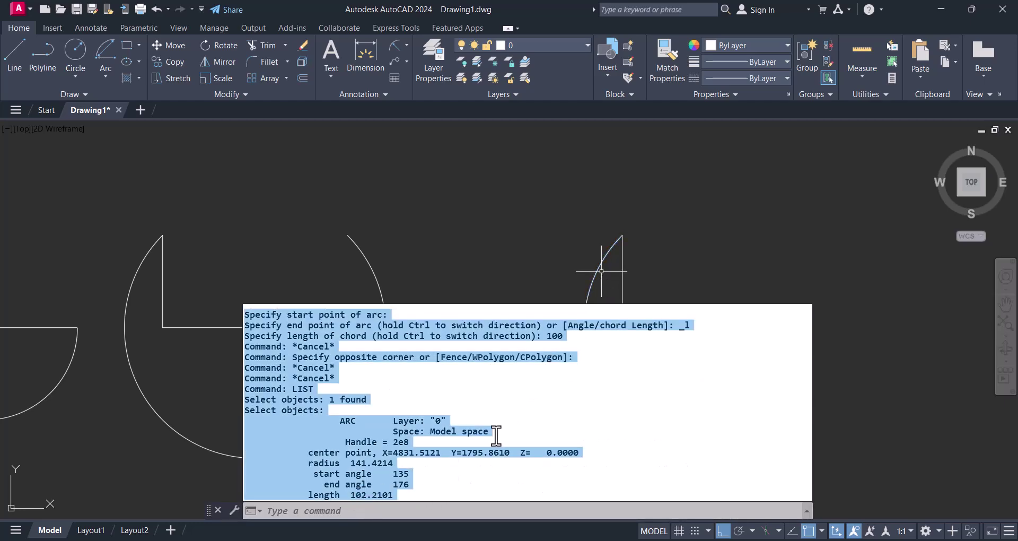
key("Escape")
key("Escape")
scroll(372, 299, "down", 2)
left_click(97, 77)
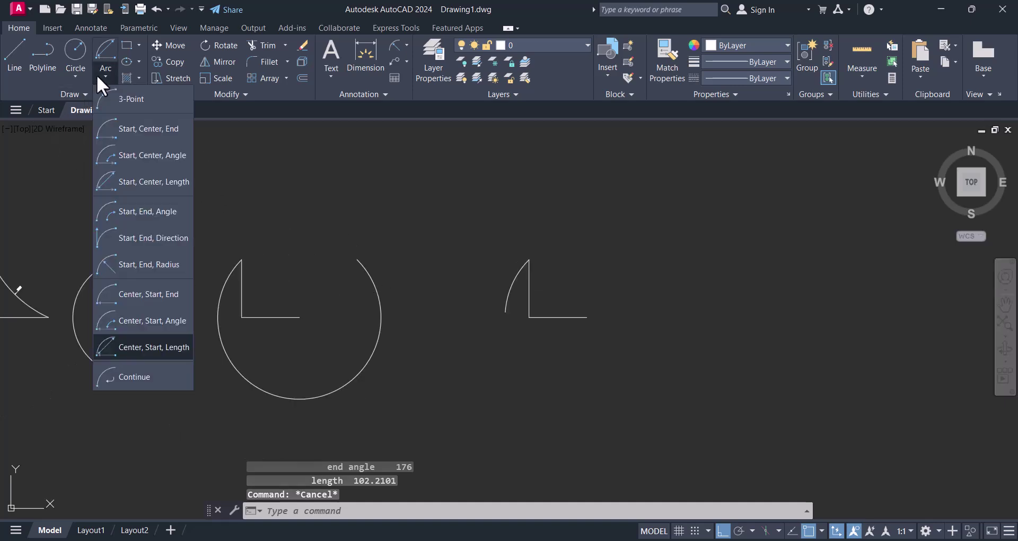
left_click(99, 78)
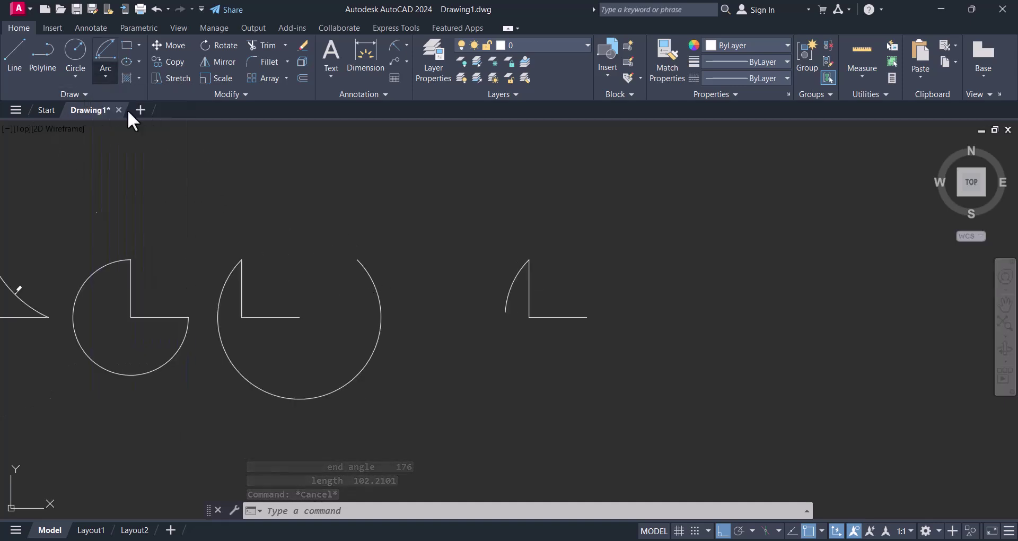
scroll(450, 375, "down", 5)
scroll(354, 346, "up", 2)
scroll(355, 346, "up", 2)
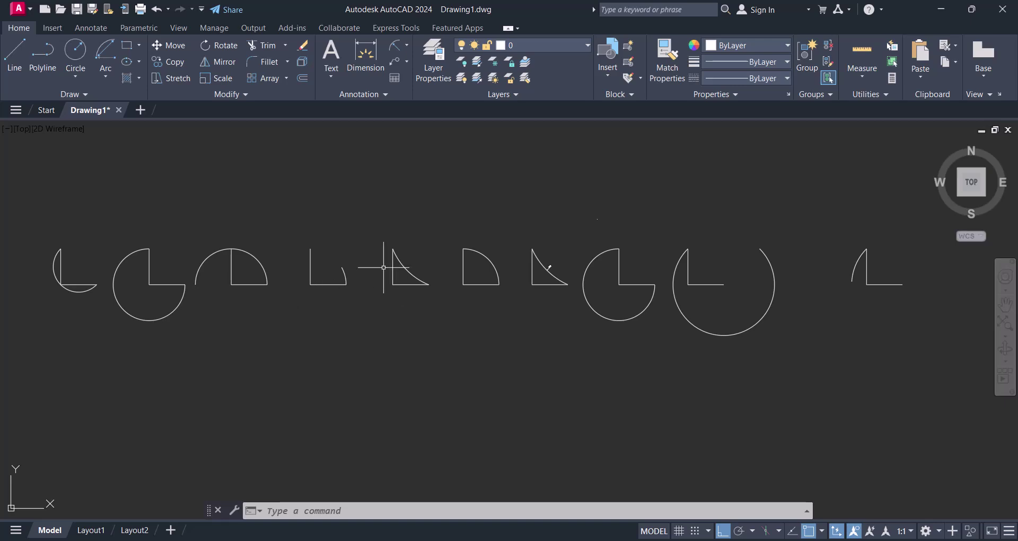
scroll(536, 281, "up", 8)
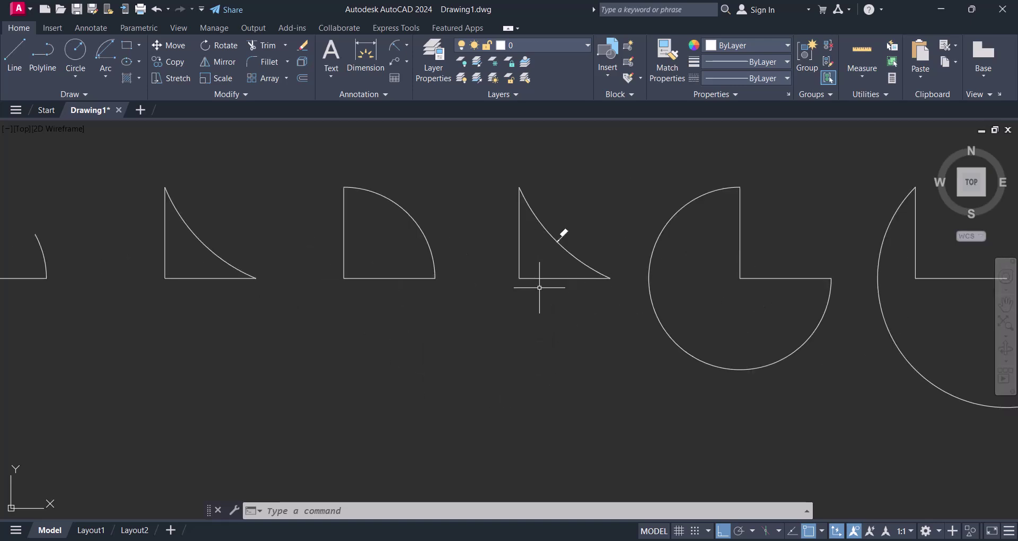
scroll(578, 296, "down", 5)
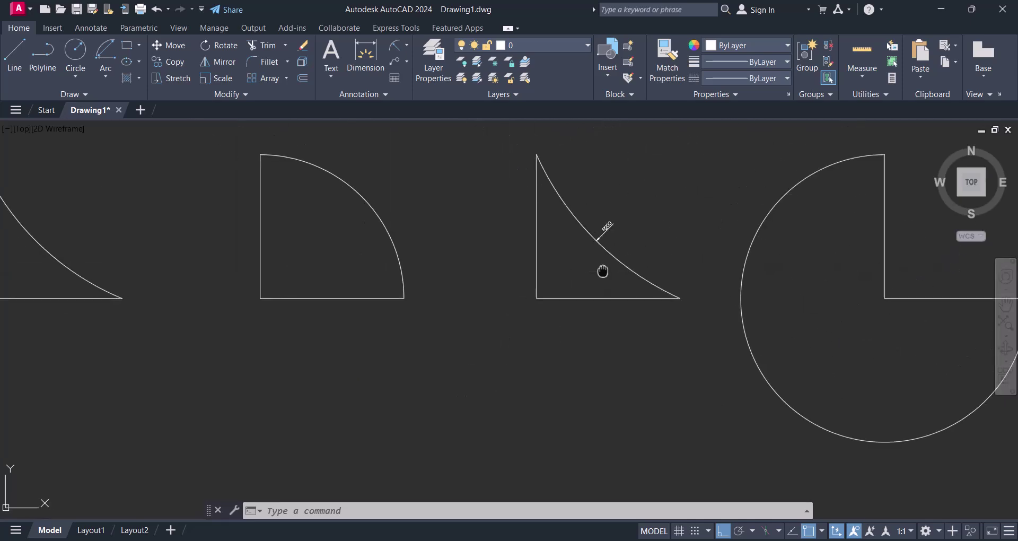
left_click(600, 274)
left_click(558, 291)
left_click(558, 290)
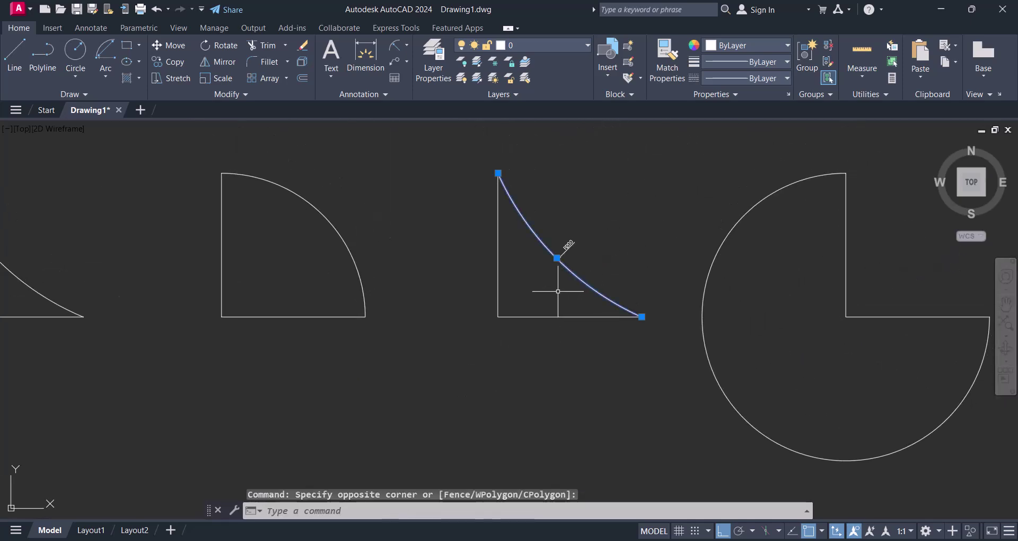